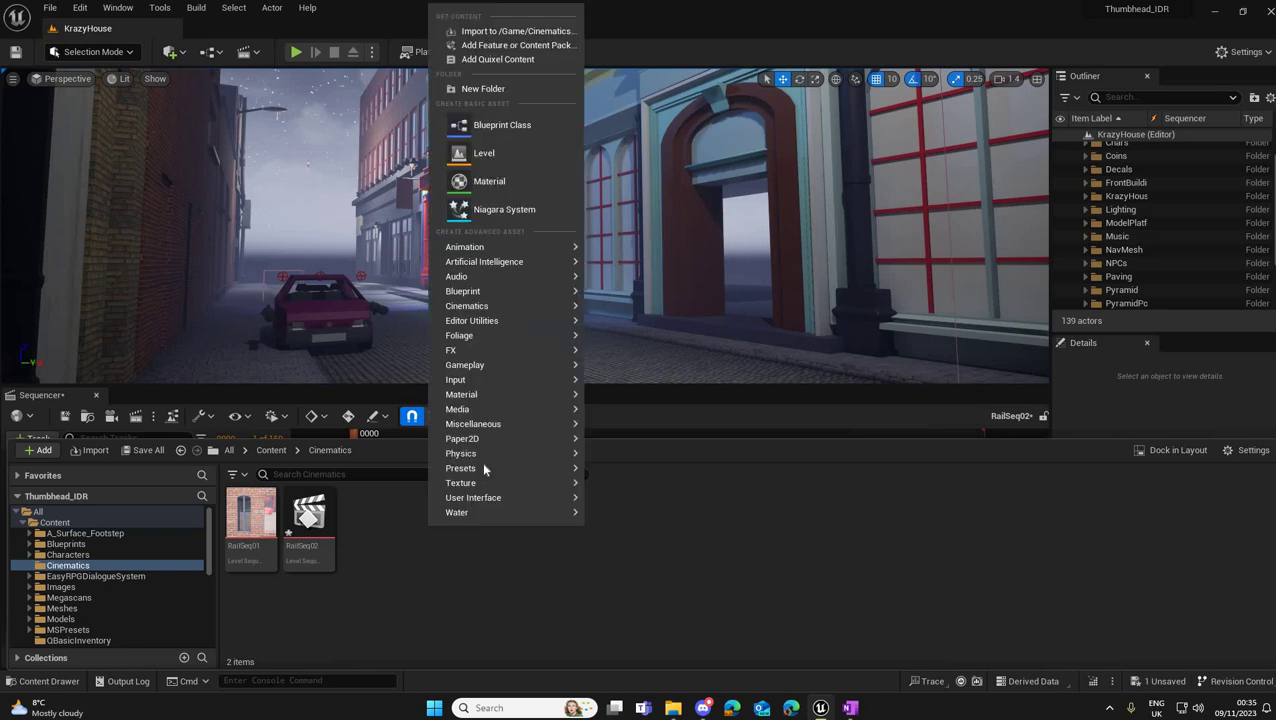
Step: Create a Level Sequence named RailSeq03 in the Cinematics folder and open it for editing
mouse_move(527, 313)
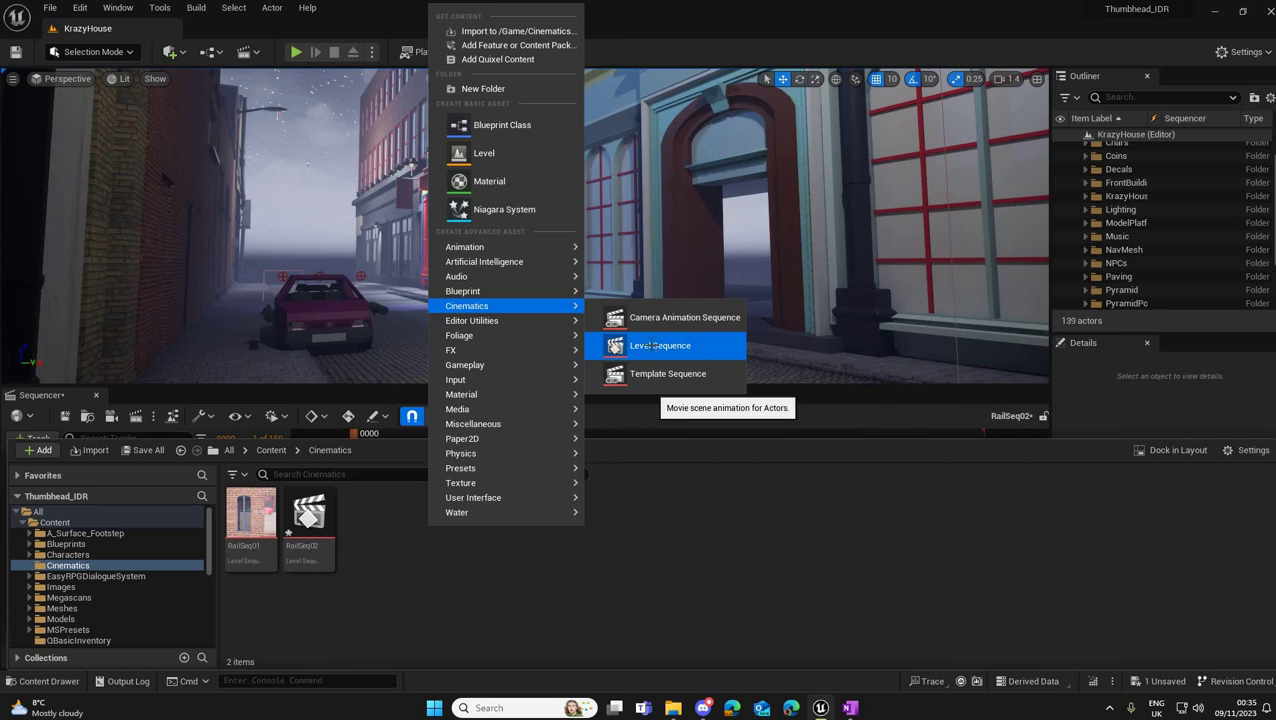
left_click(650, 346)
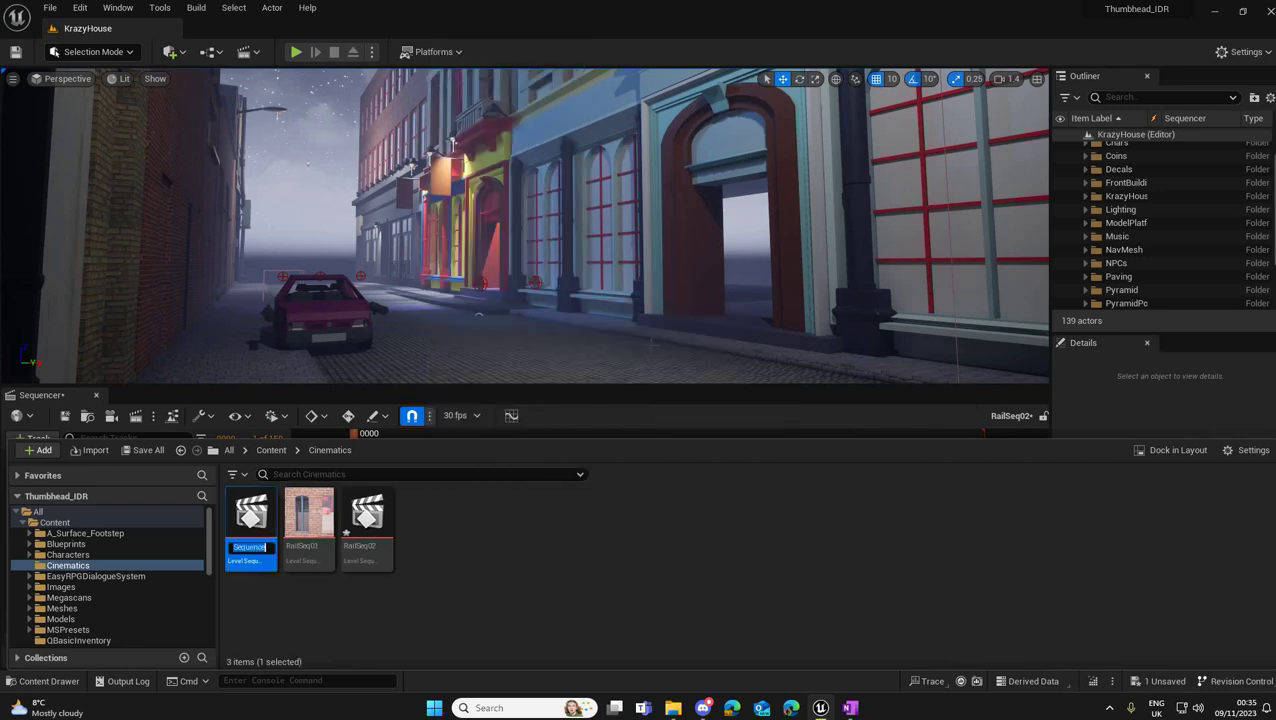
type("RailSeq03")
key("Return")
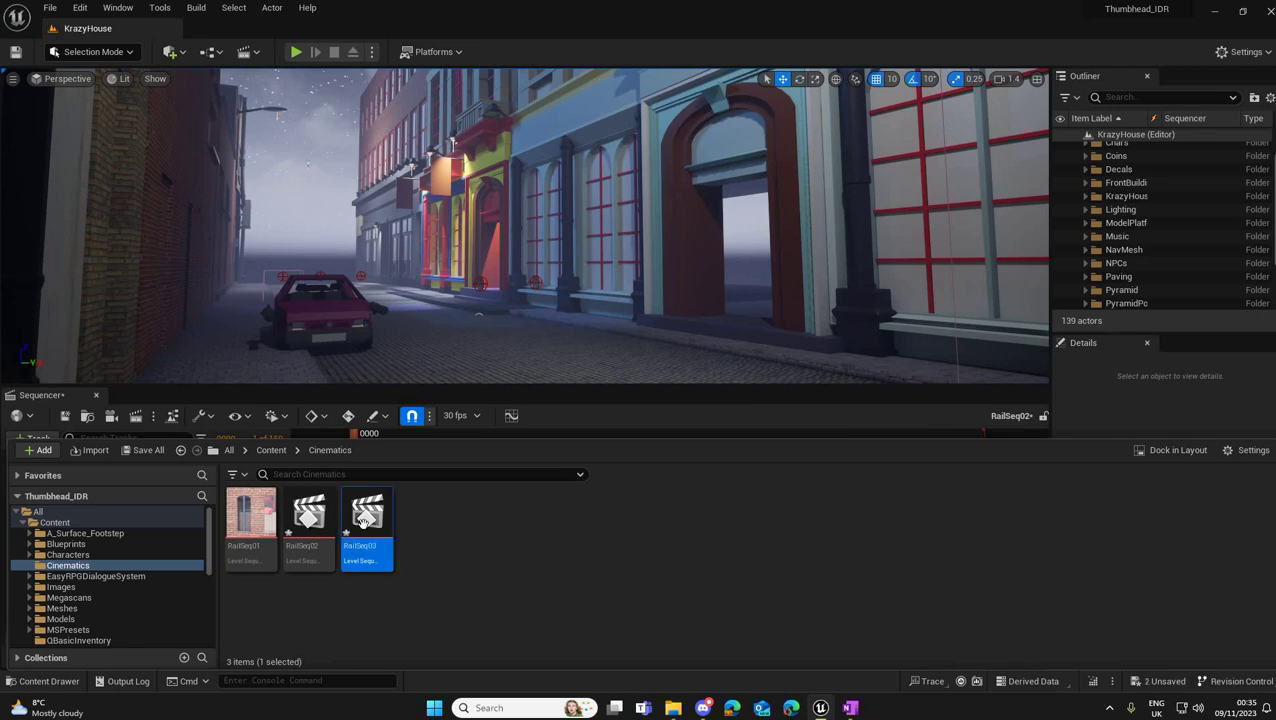
double_click(368, 520)
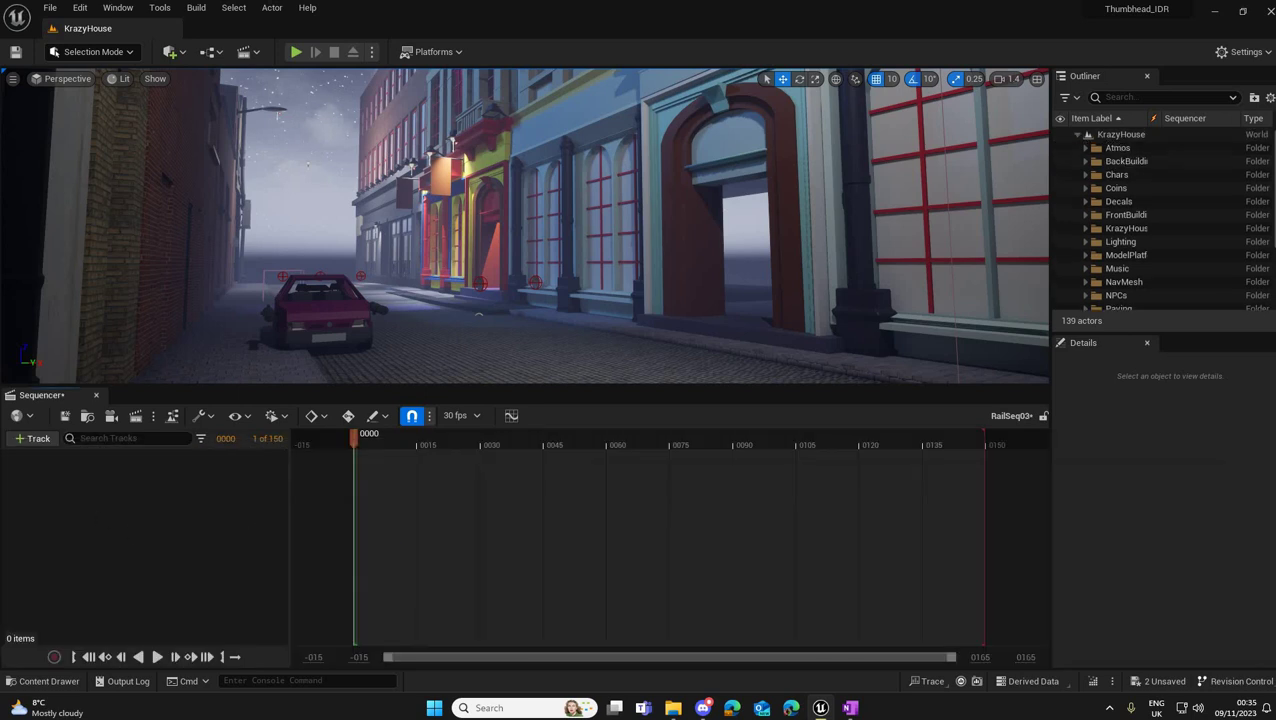
Step: Add a cine camera to the sequence and frame its shot on the yellow shopfront with the parked car in view
left_click(111, 421)
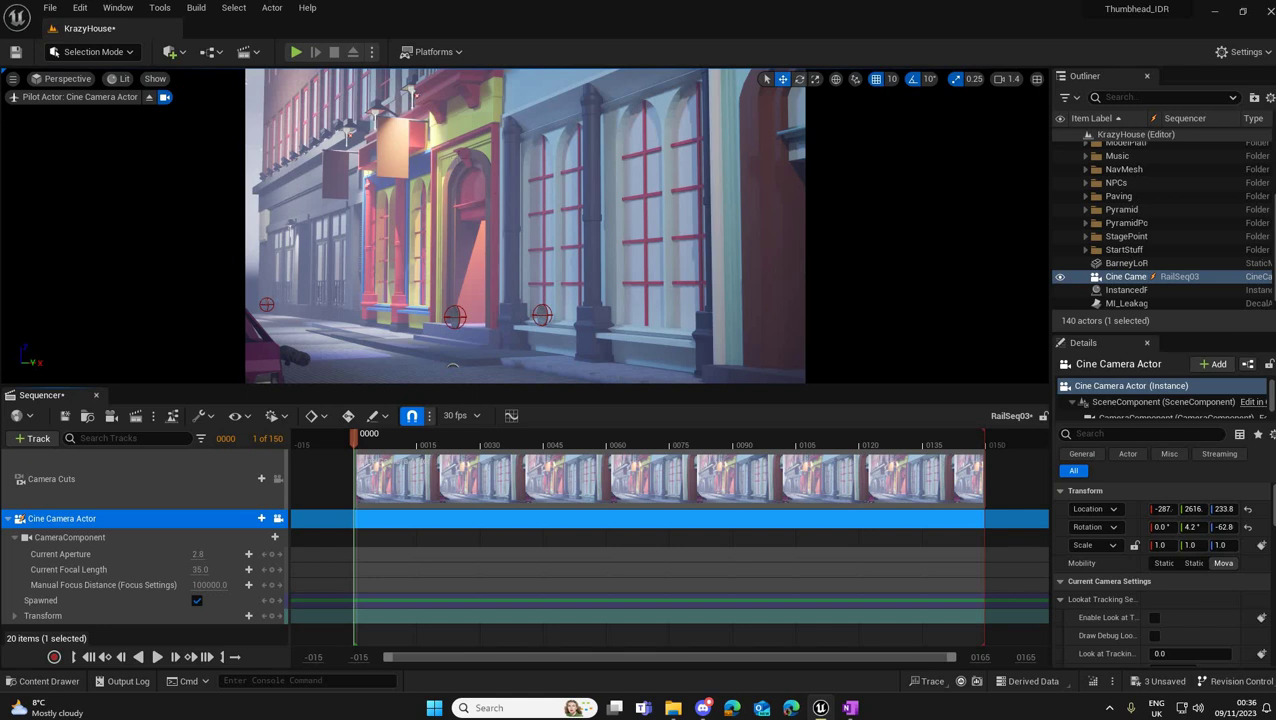
right_click_drag(525, 225, 430, 270)
right_click_drag(453, 367, 453, 367)
right_click_drag(165, 251, 165, 251)
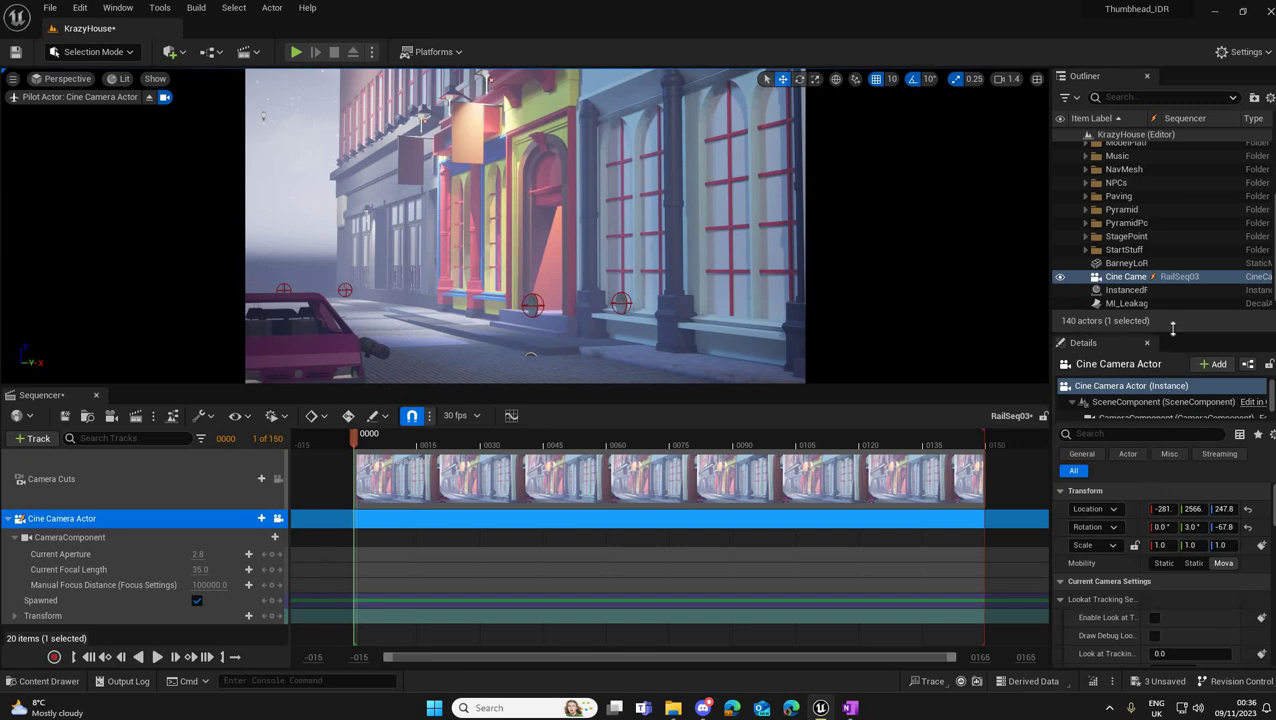
left_click_drag(1175, 320, 1175, 307)
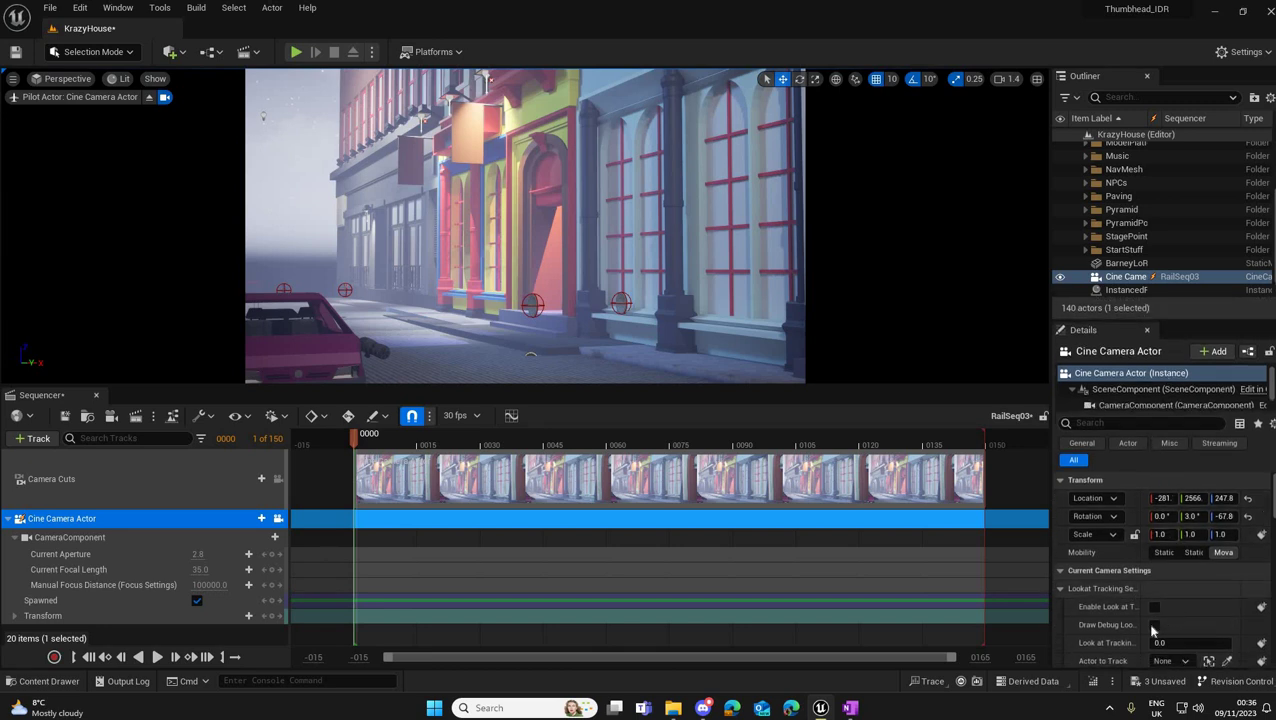
scroll(1160, 615, "down", 2)
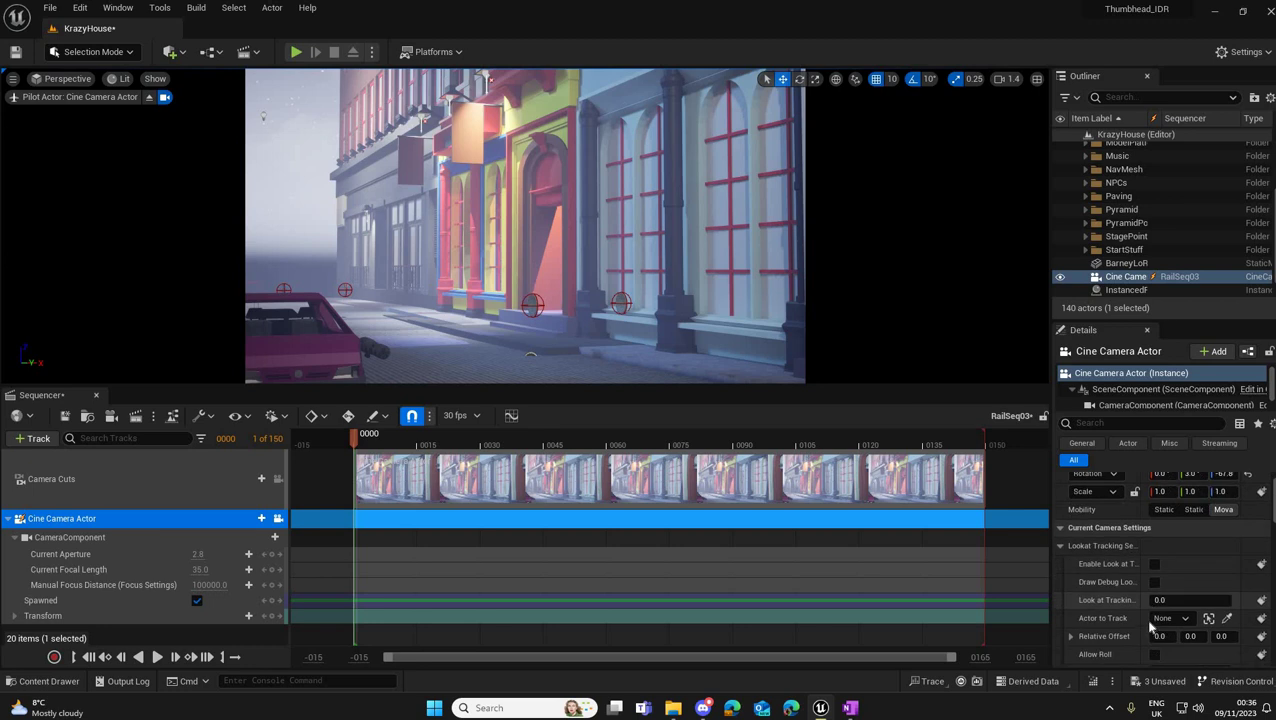
left_click(1228, 619)
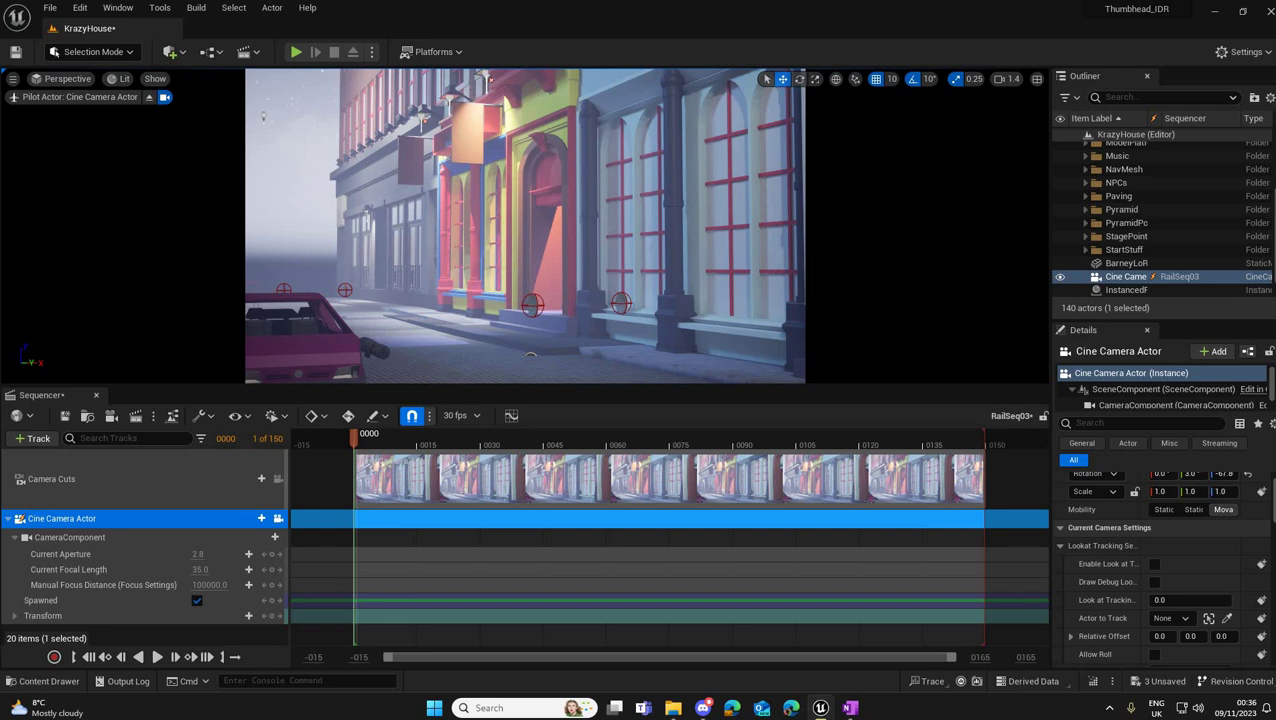
Step: Rename the Cine Camera Actor track to CineCam
right_click(45, 524)
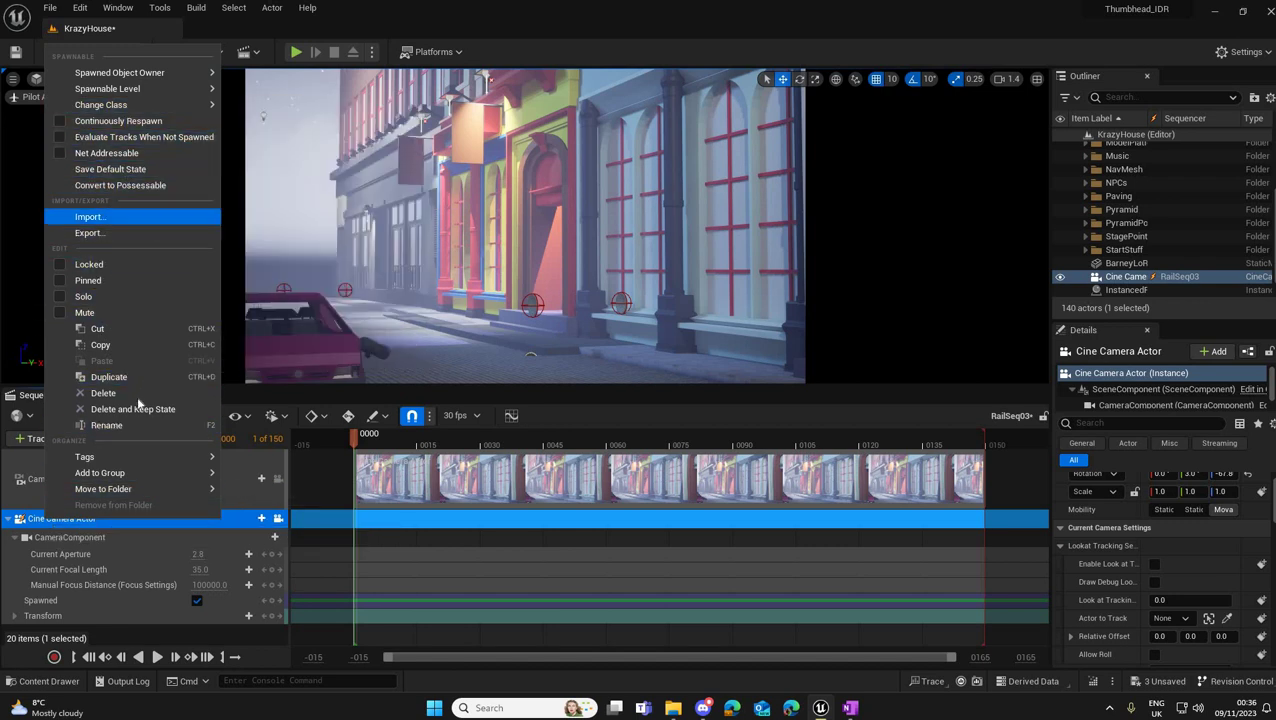
left_click(131, 426)
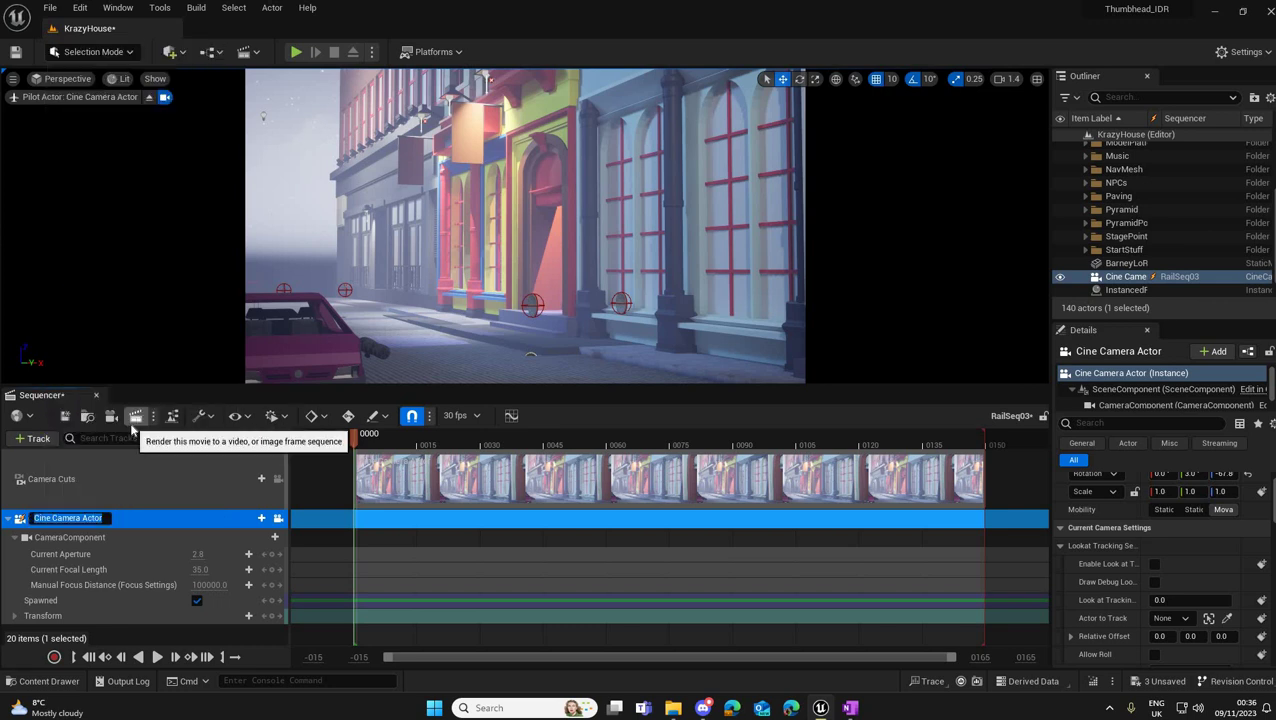
type("C")
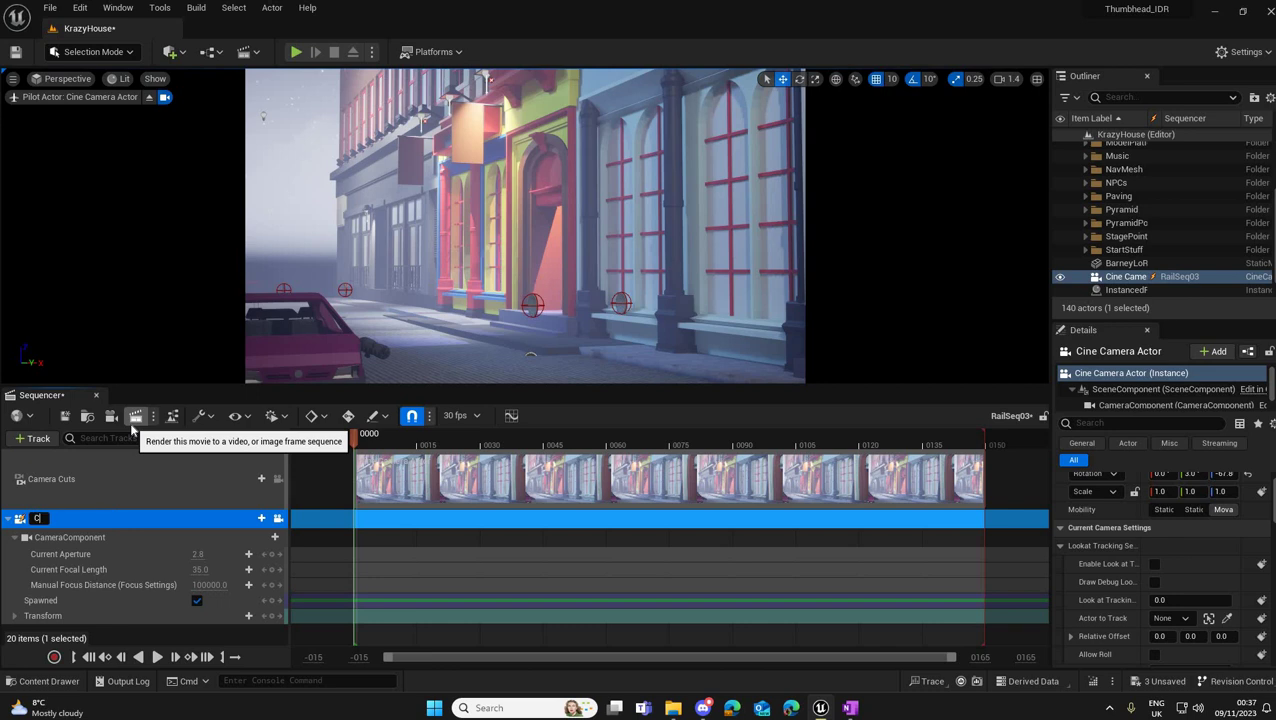
type("ineCamRail")
key("BackSpace")
key("BackSpace")
key("BackSpace")
key("BackSpace")
key("Return")
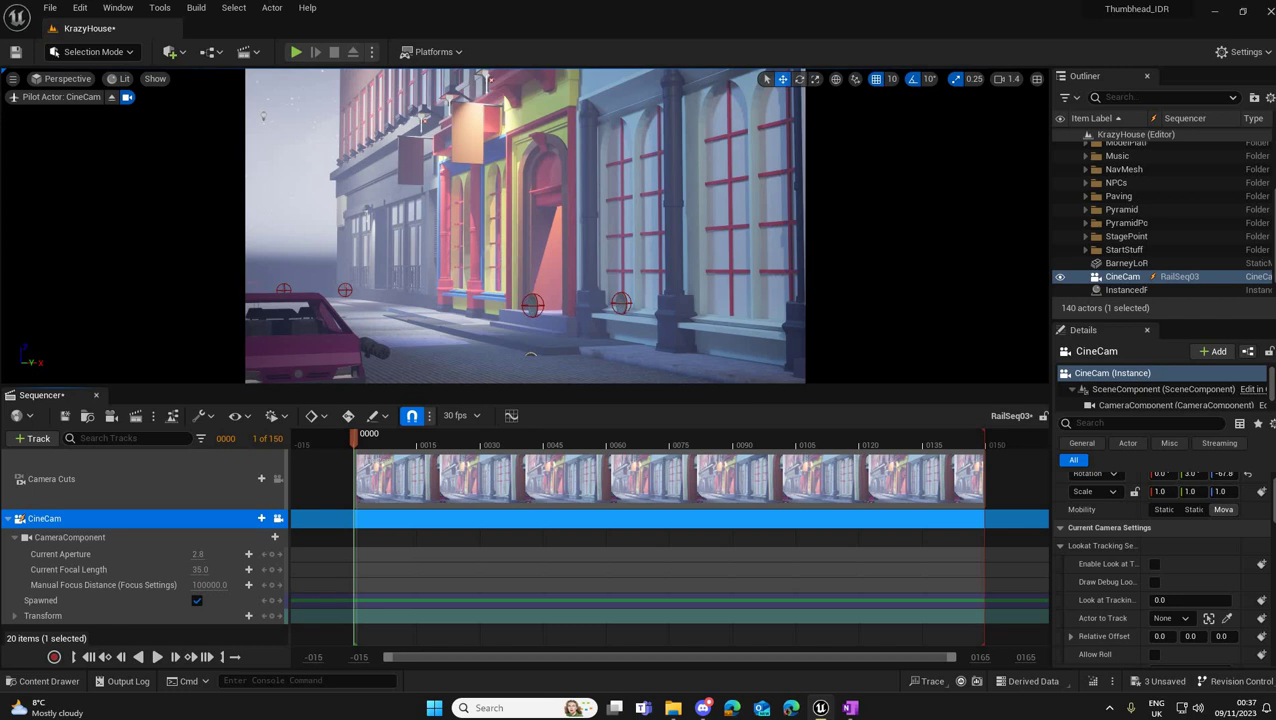
Step: Add a Camera Rig Rail actor to the level
left_click(177, 52)
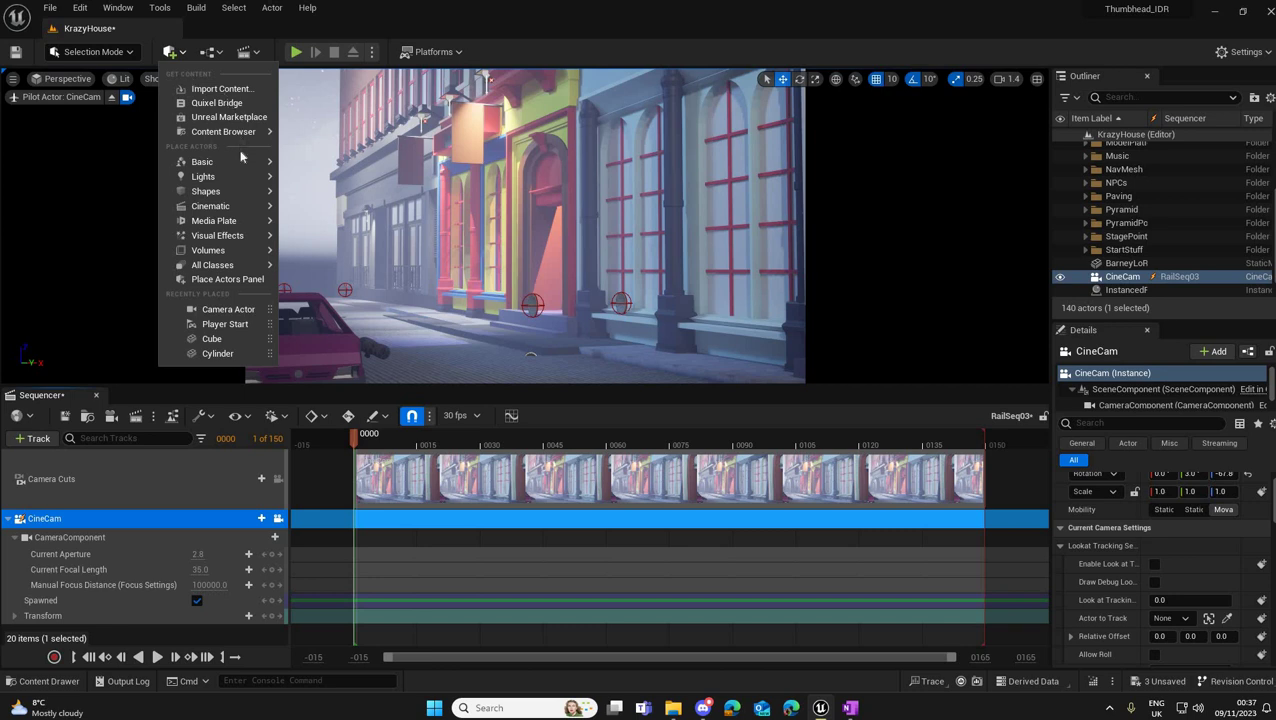
mouse_move(232, 206)
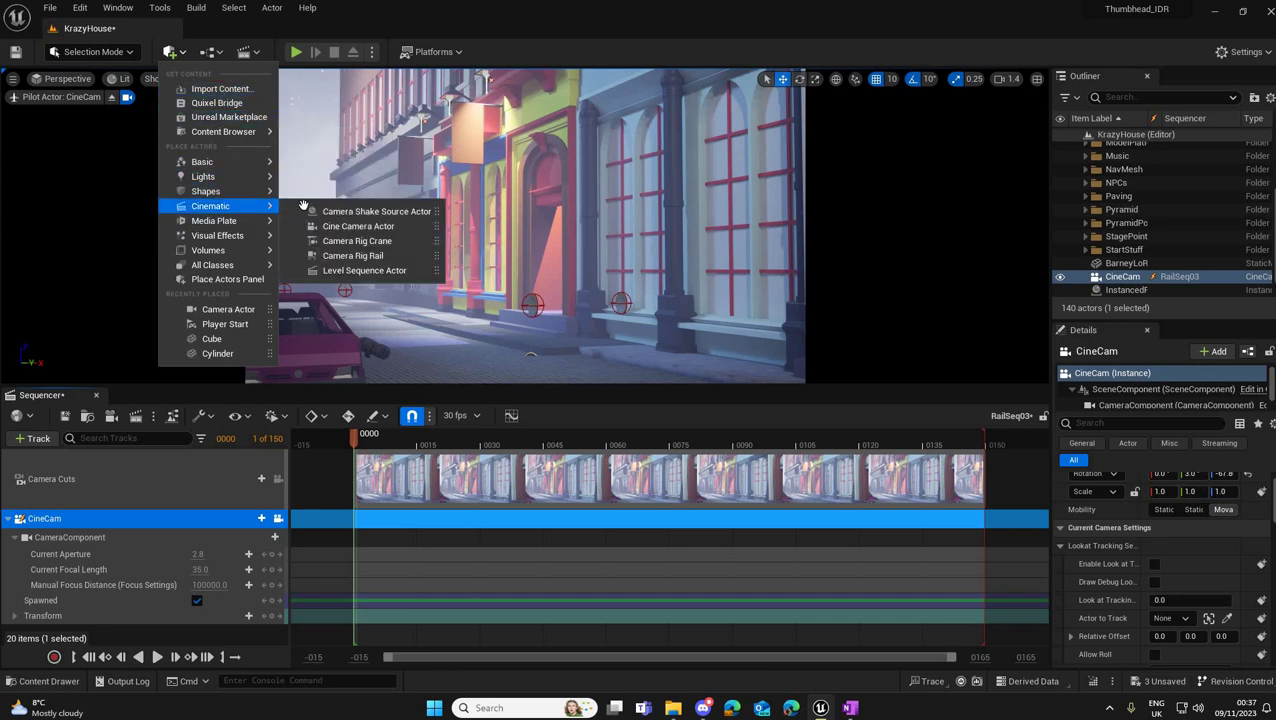
left_click(357, 256)
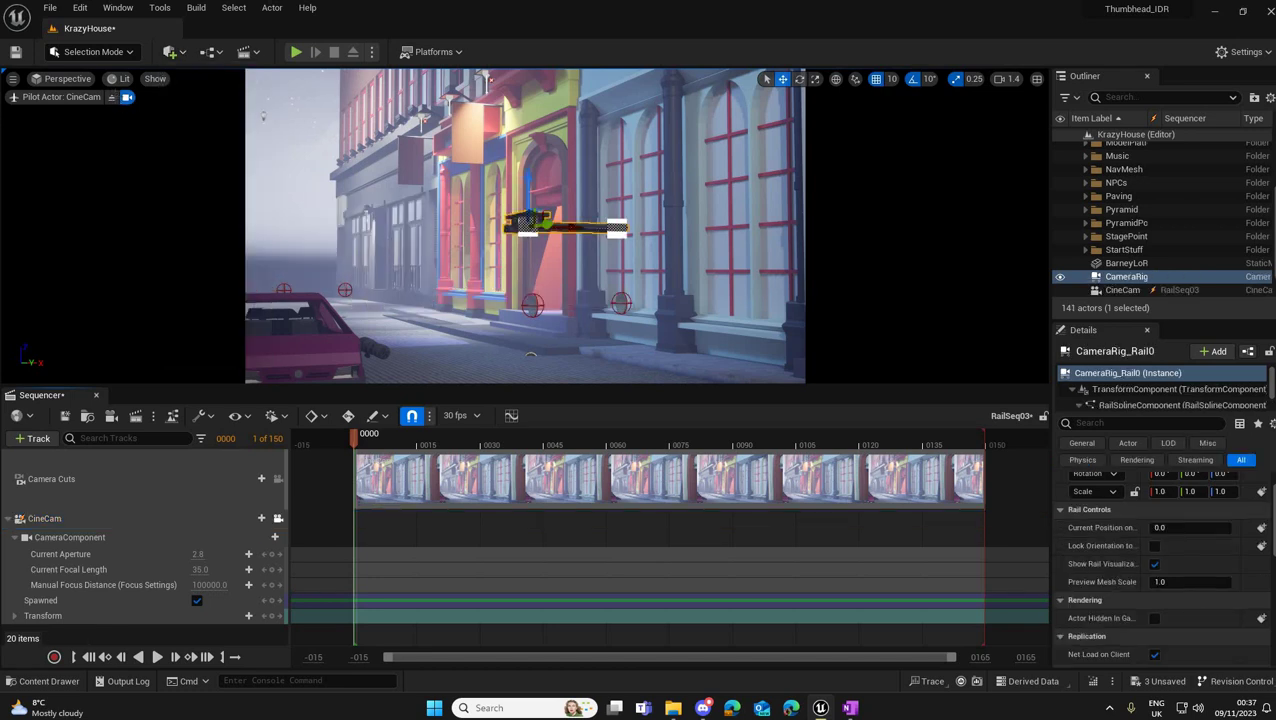
Step: Stop piloting CineCam and move the camera rail to the pavement by the brick wall, near the front of the parked car
left_click(113, 97)
right_click_drag(525, 225, 380, 230)
key("s")
right_click_drag(475, 262, 478, 232)
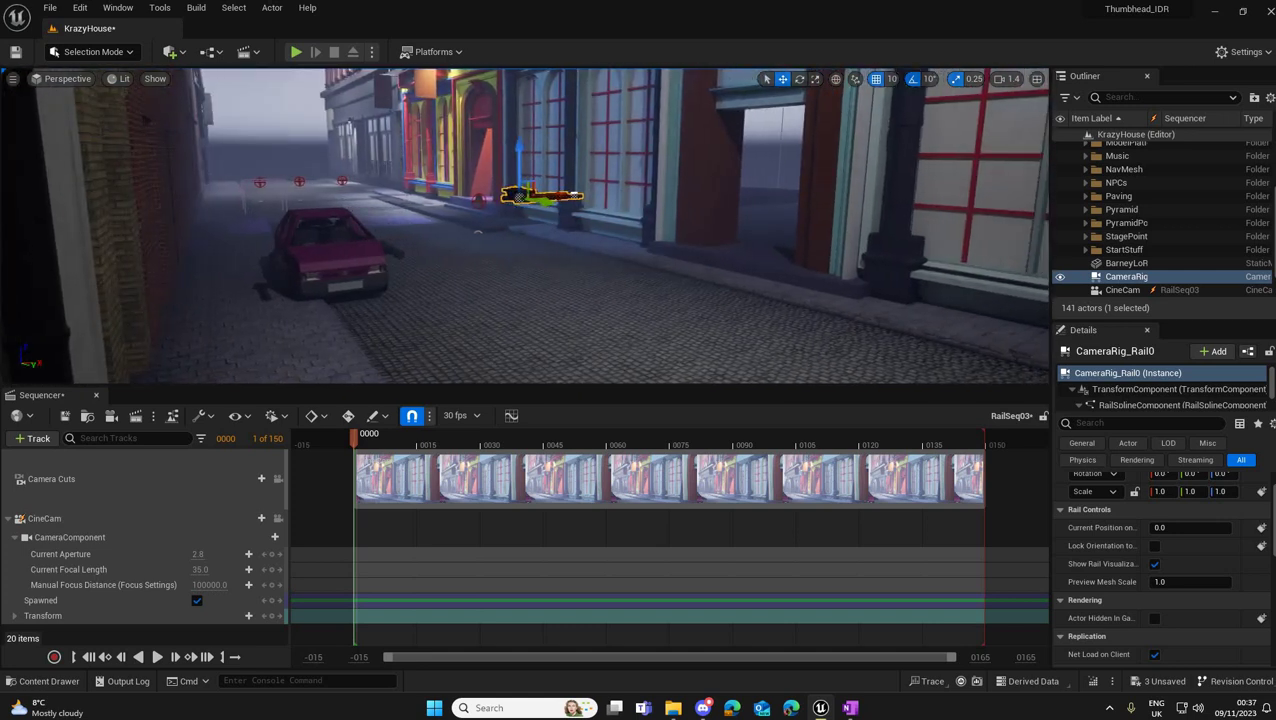
right_click_drag(477, 232, 318, 210)
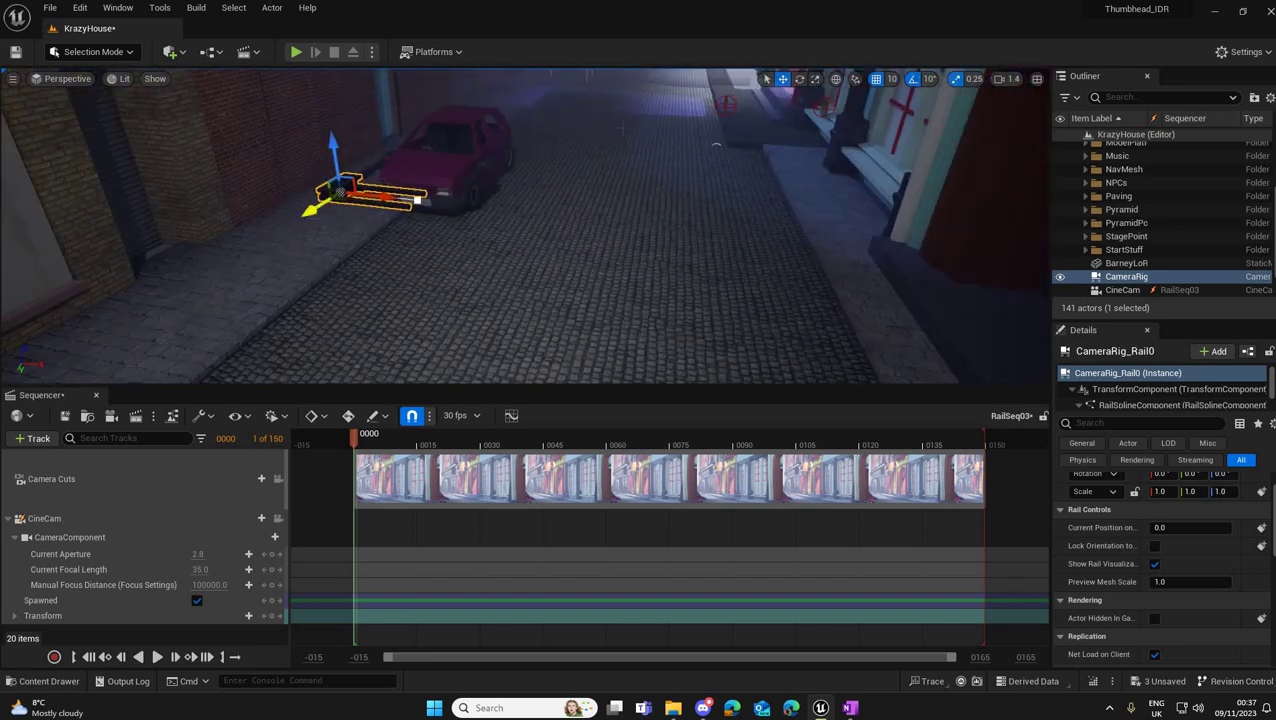
Step: Rotate the camera rail about -90° around its vertical axis so it runs along the pavement towards the car
left_click(799, 79)
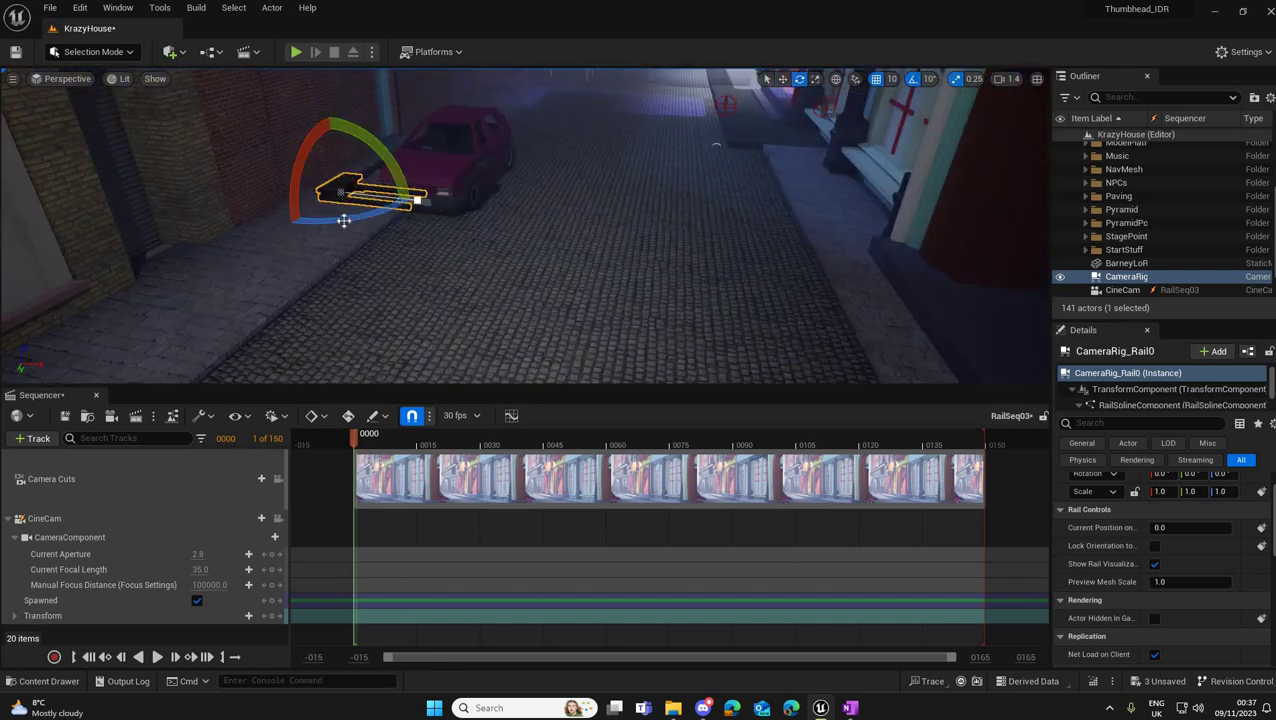
left_click_drag(417, 200, 380, 166)
right_click_drag(525, 260, 725, 90)
key("f")
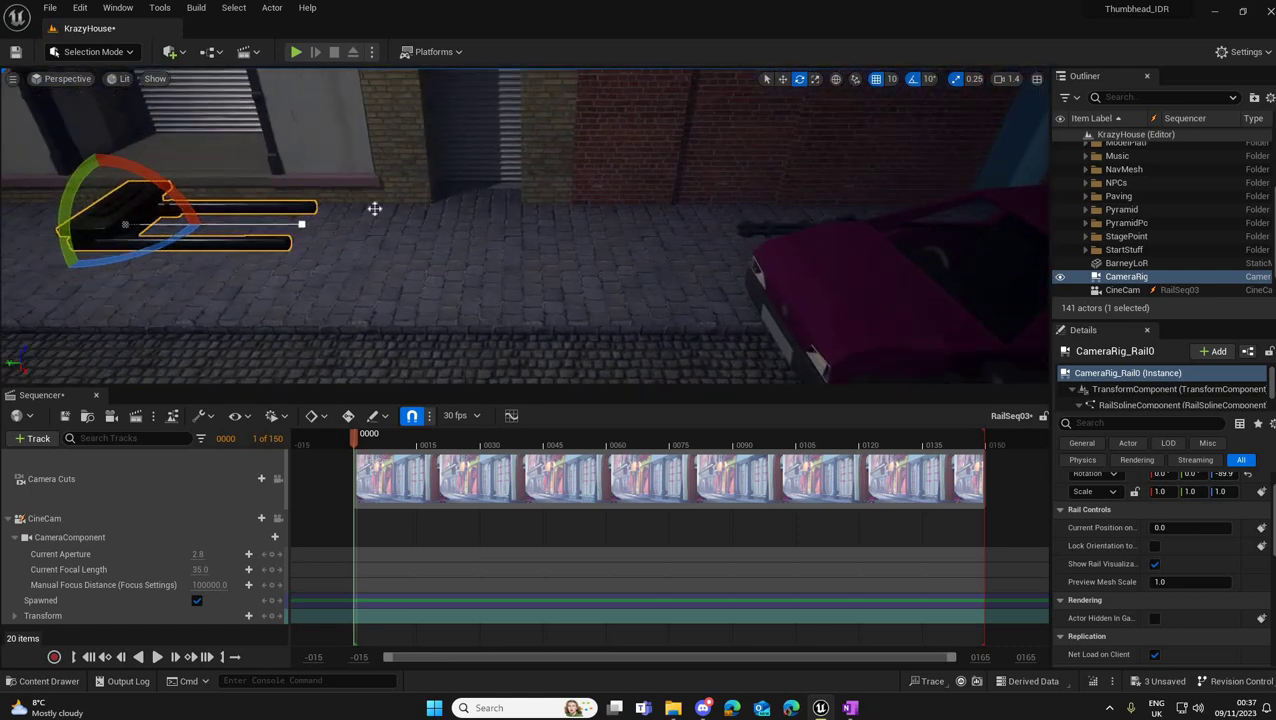
Step: Extend the far end of the camera rail along the pavement to the front of the parked car
left_click(407, 225)
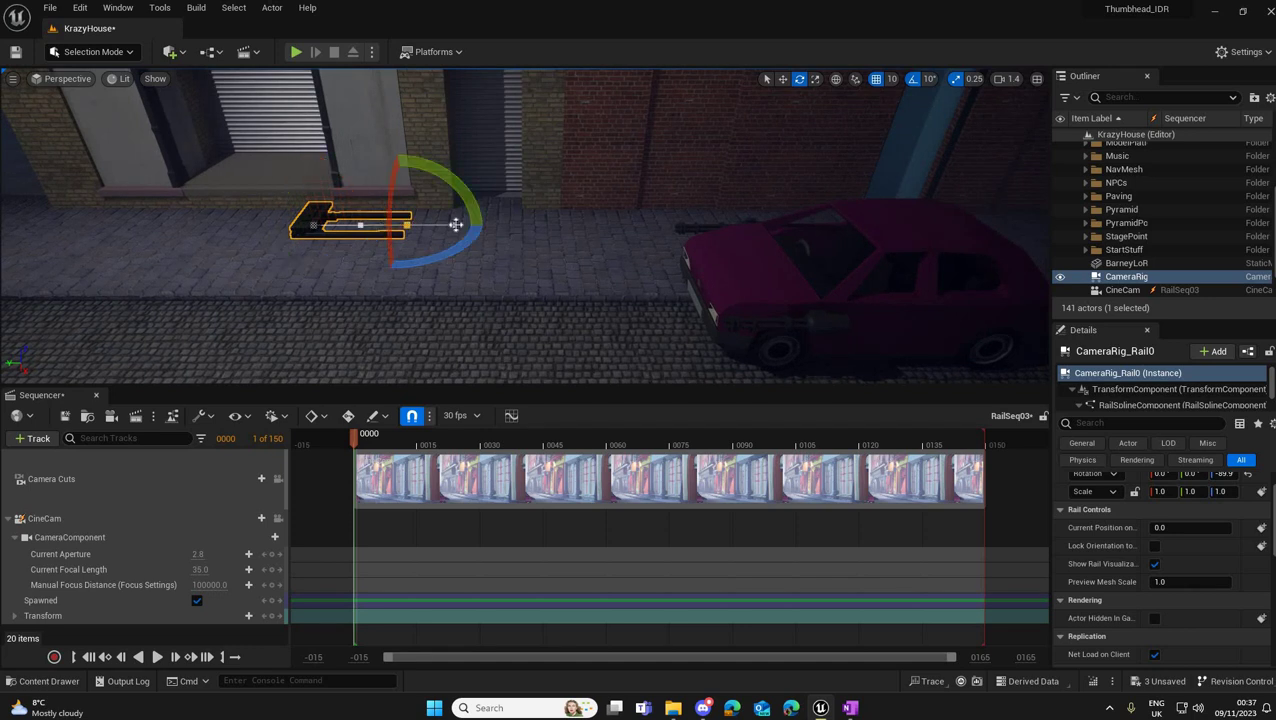
left_click(783, 79)
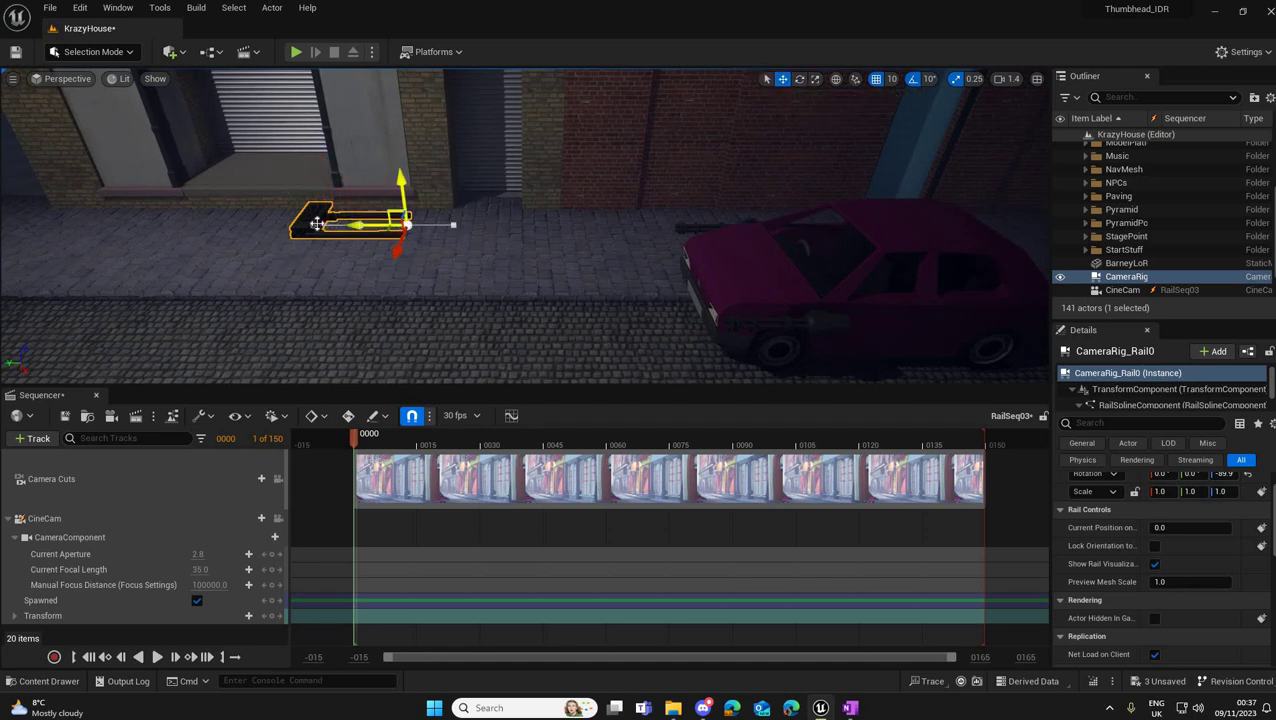
left_click(403, 225)
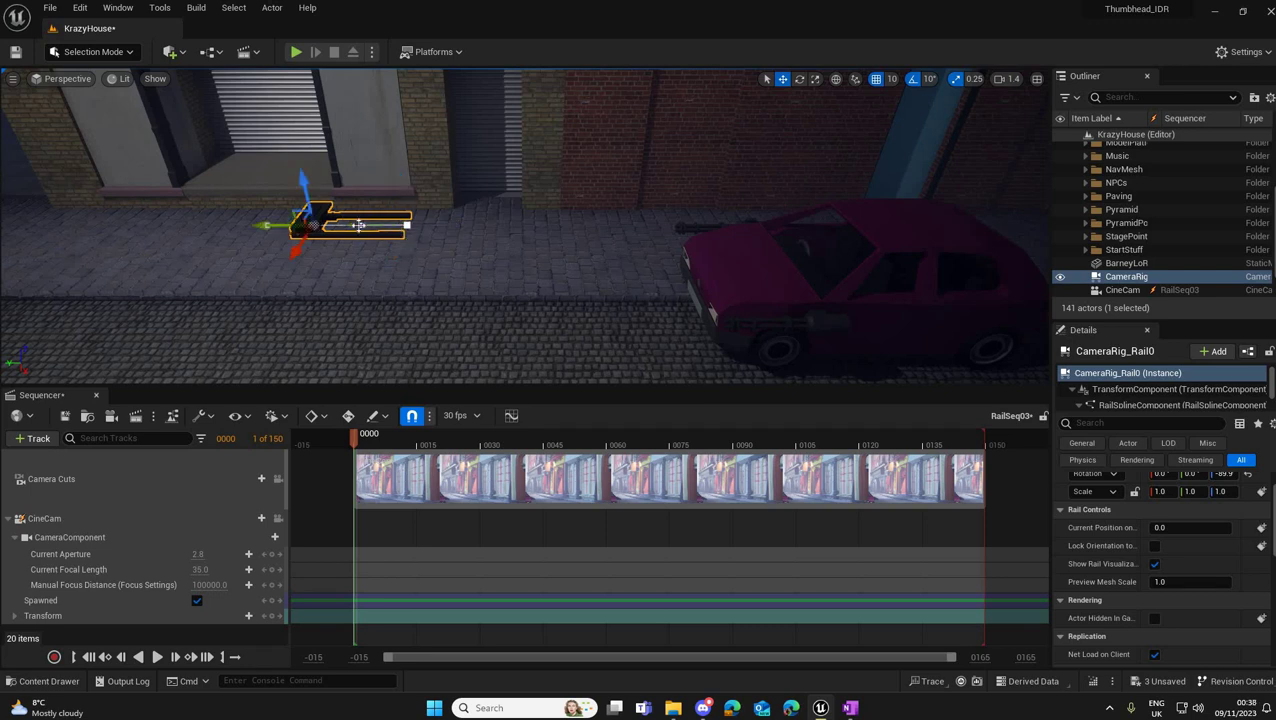
left_click(358, 225)
left_click_drag(368, 222, 582, 222)
right_click_drag(582, 222, 516, 279)
left_click_drag(525, 277, 553, 299)
Step: Bend the rail slightly with its end point's tangent handle, and pull the end point further along over the car
right_click_drag(553, 299, 474, 234)
left_click(474, 236)
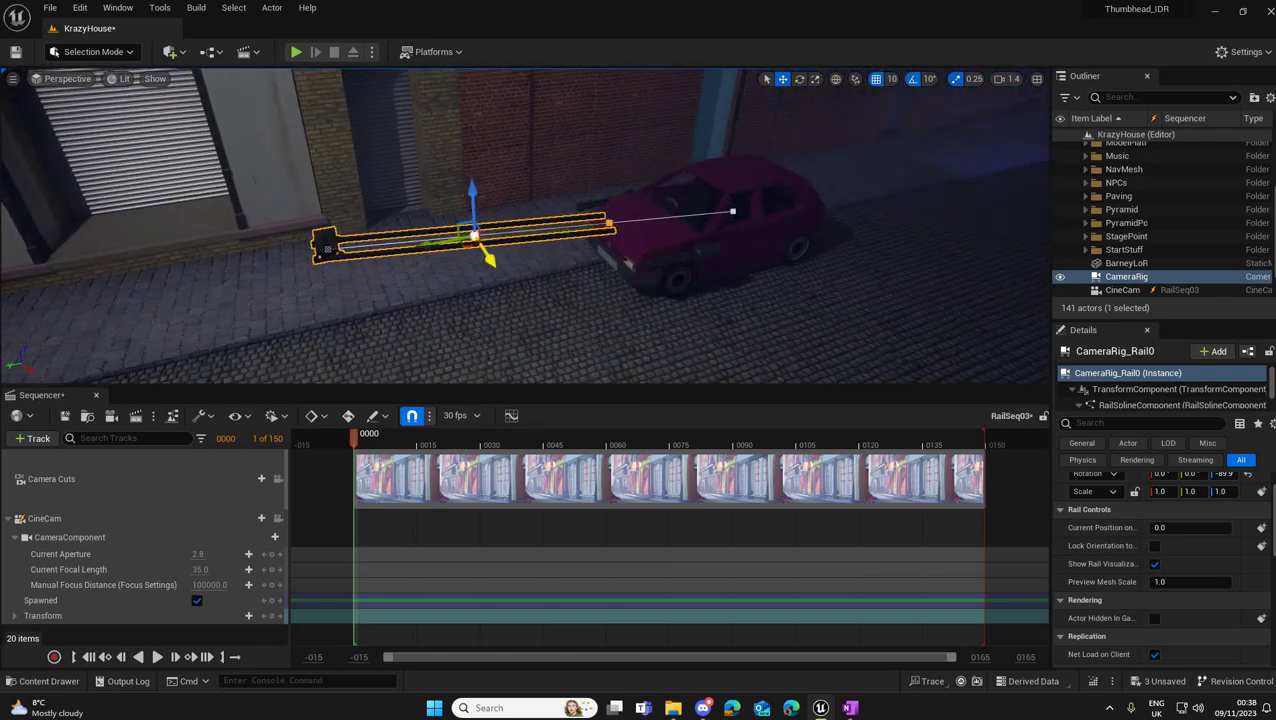
left_click_drag(491, 261, 459, 245)
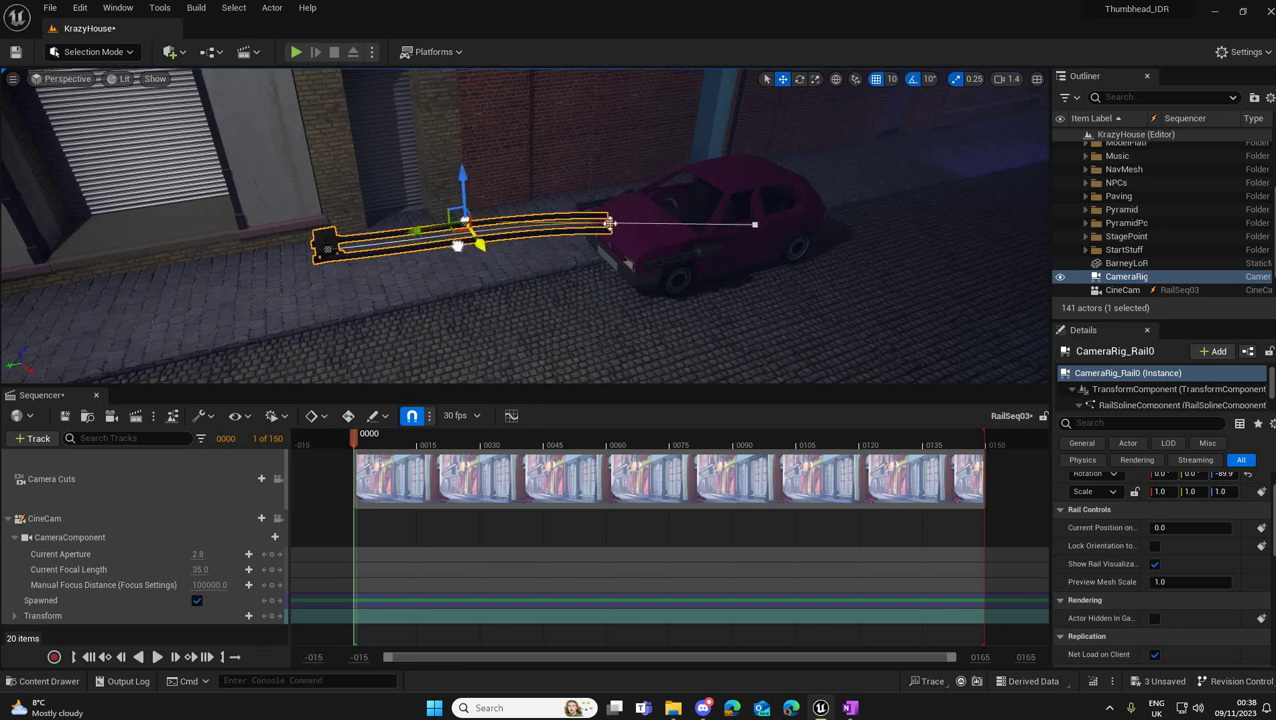
left_click(622, 224)
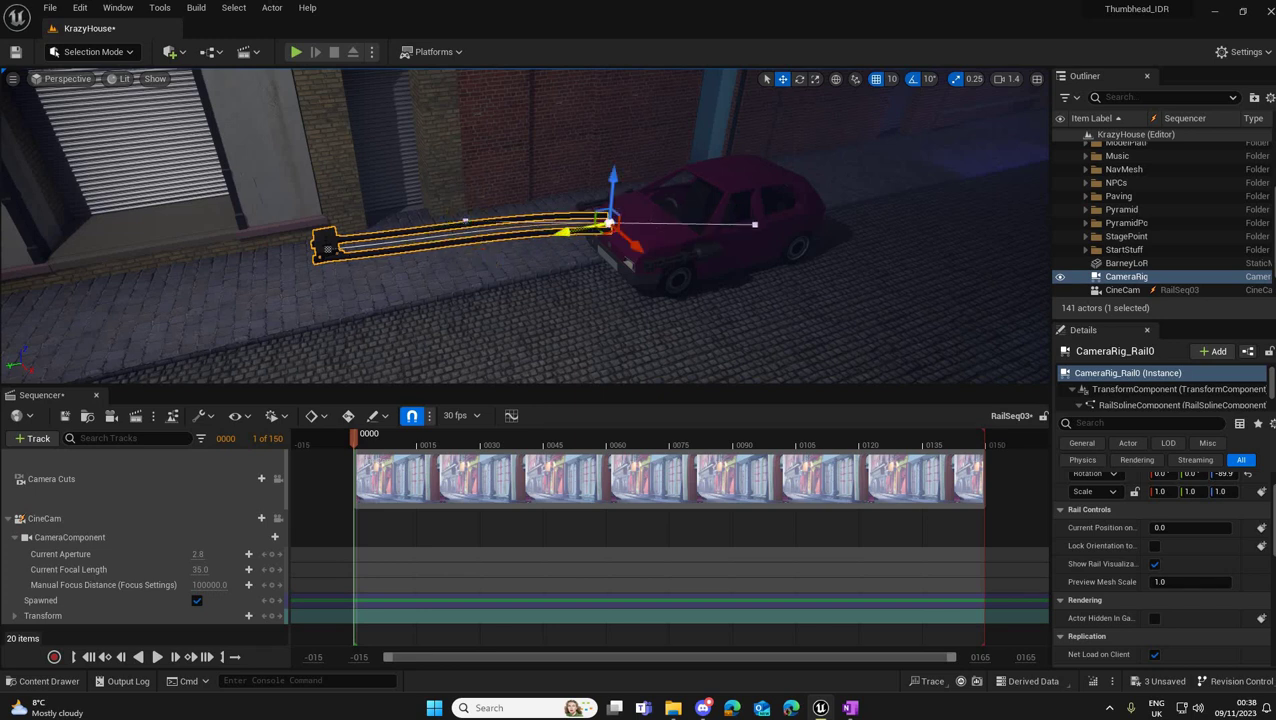
left_click_drag(565, 234, 638, 230)
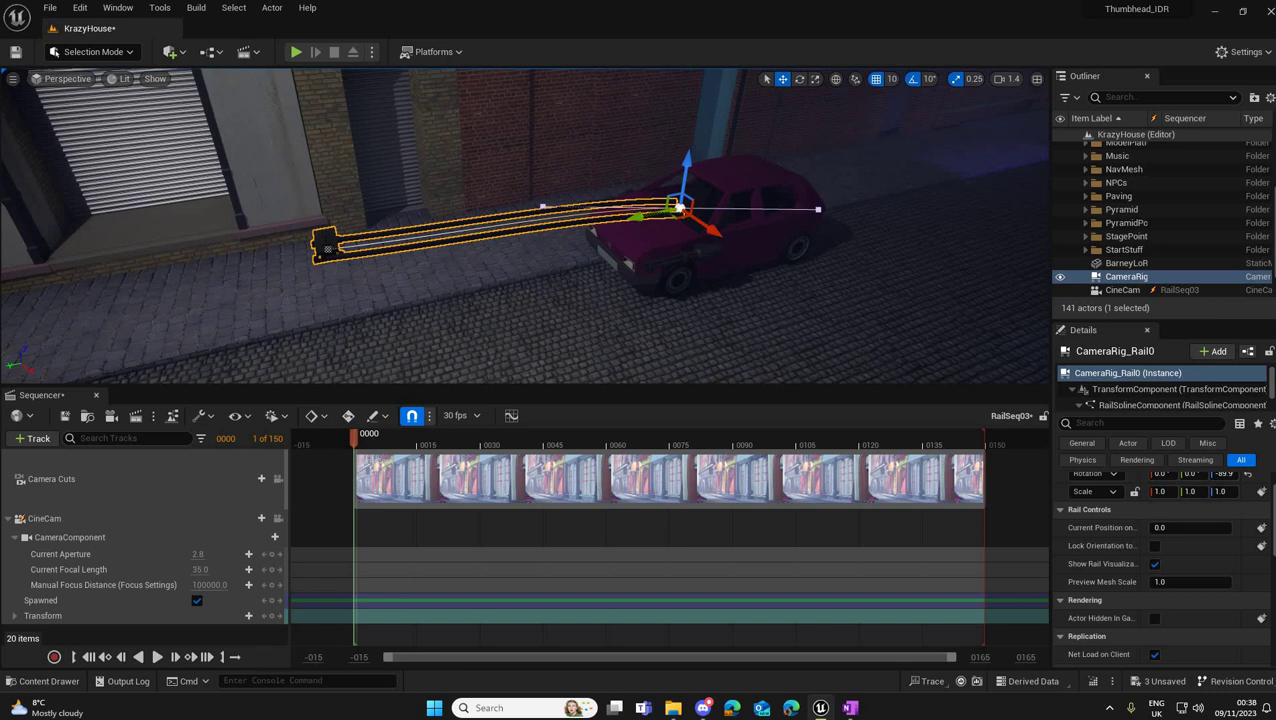
Step: Add a spline point midway along the rail and shift it towards the wall to curve the track
mouse_move(574, 252)
right_mouse_down()
mouse_move(540, 290)
mouse_move(540, 190)
mouse_move(574, 252)
mouse_move(562, 262)
right_mouse_up()
scroll(574, 252, "down", 2)
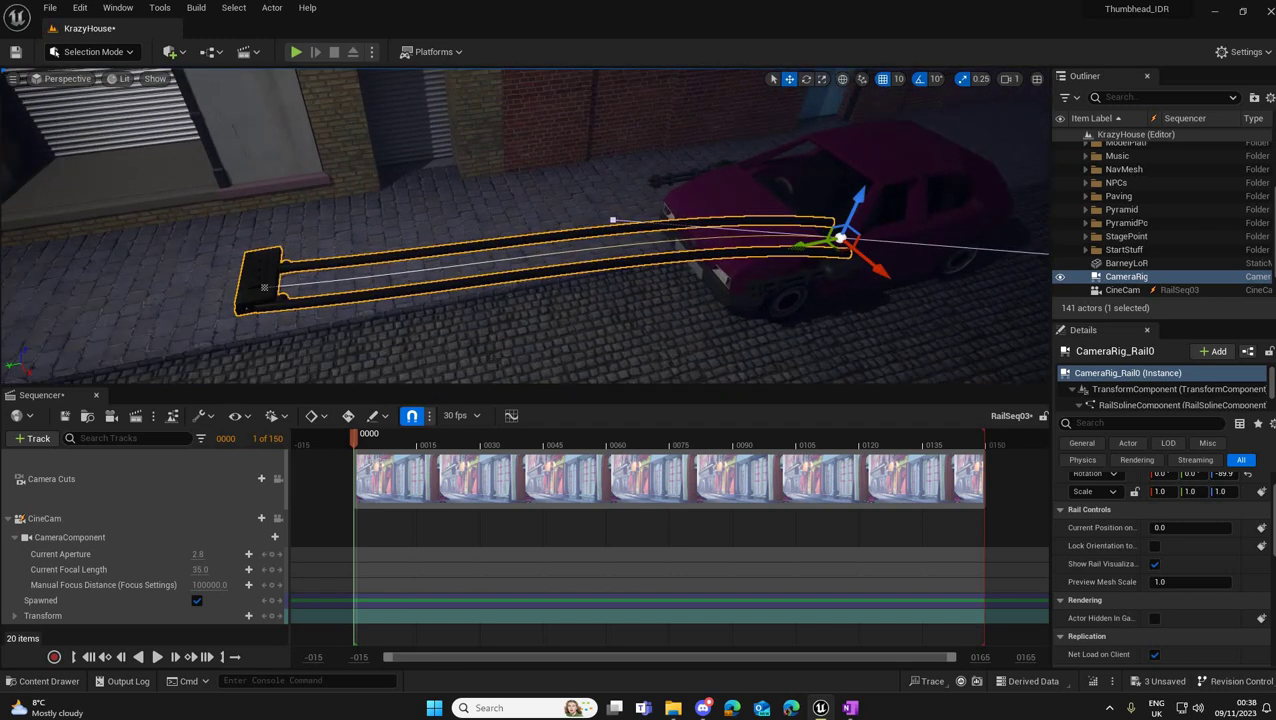
right_click(575, 258)
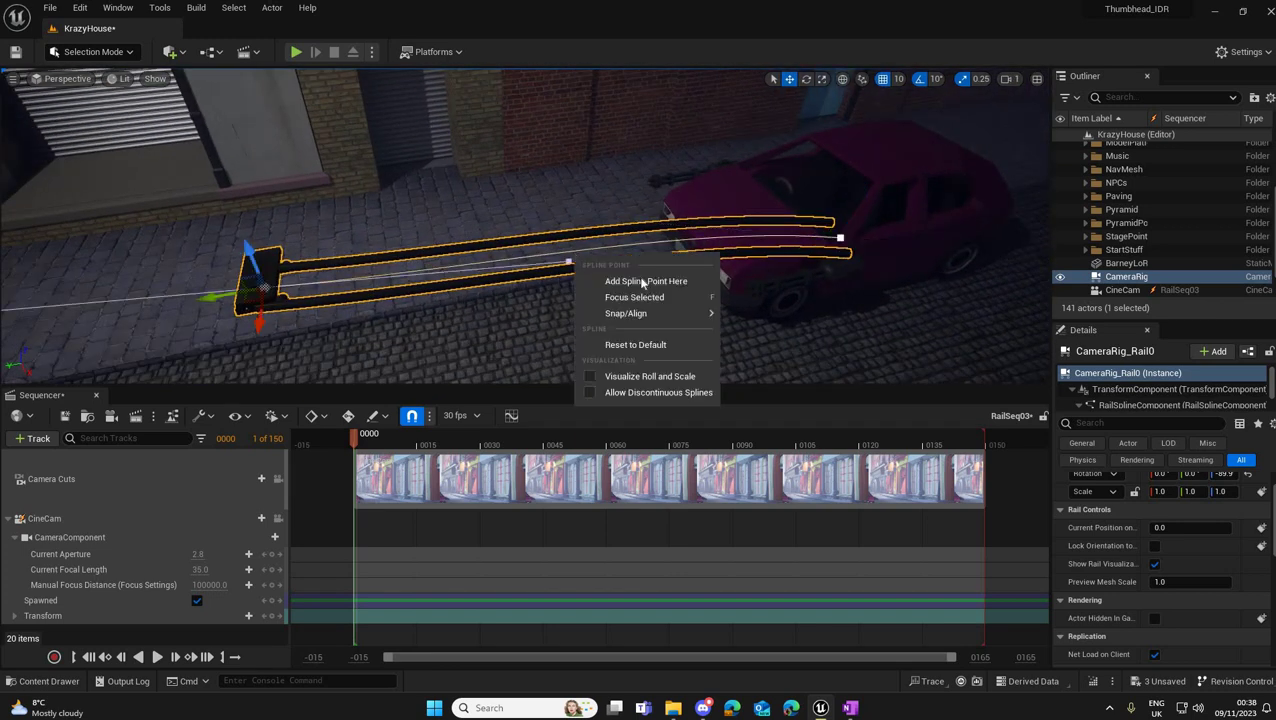
left_click(596, 281)
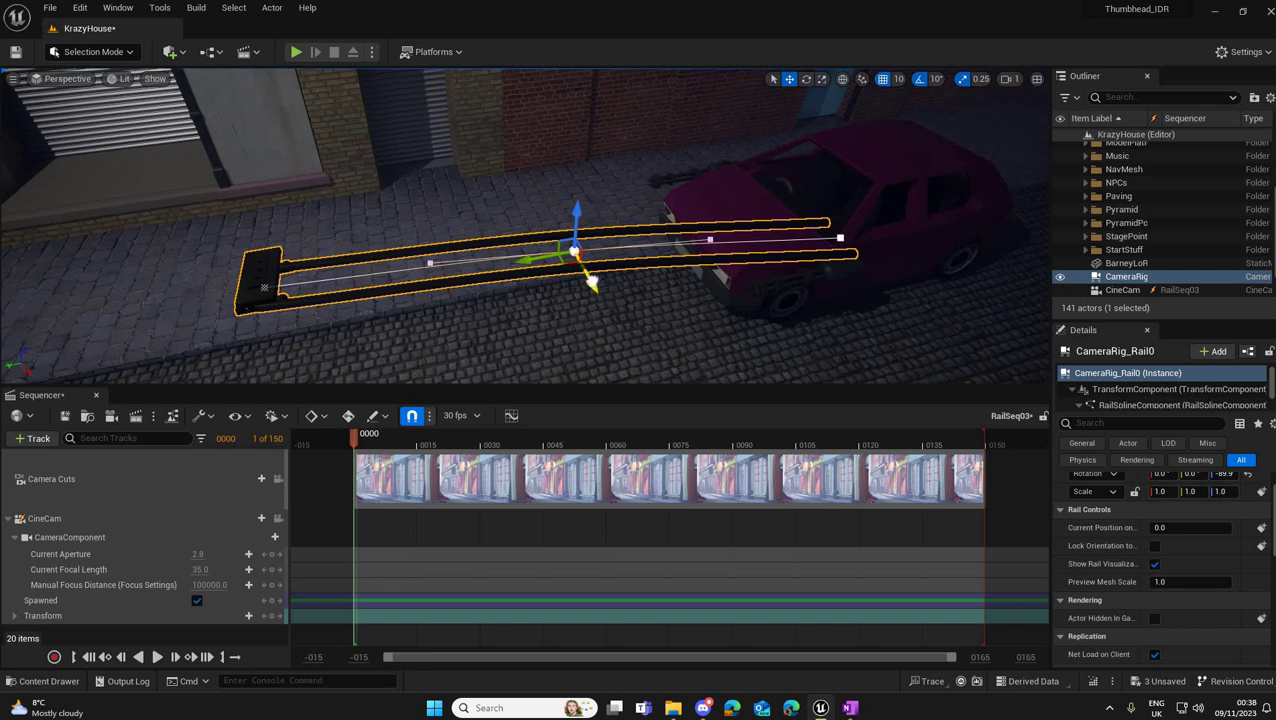
left_click_drag(590, 280, 575, 258)
Step: Extend the rail's far end past the parked car and further down the street
mouse_move(752, 266)
right_mouse_down()
mouse_move(724, 285)
mouse_move(732, 276)
right_mouse_up()
left_click(722, 285)
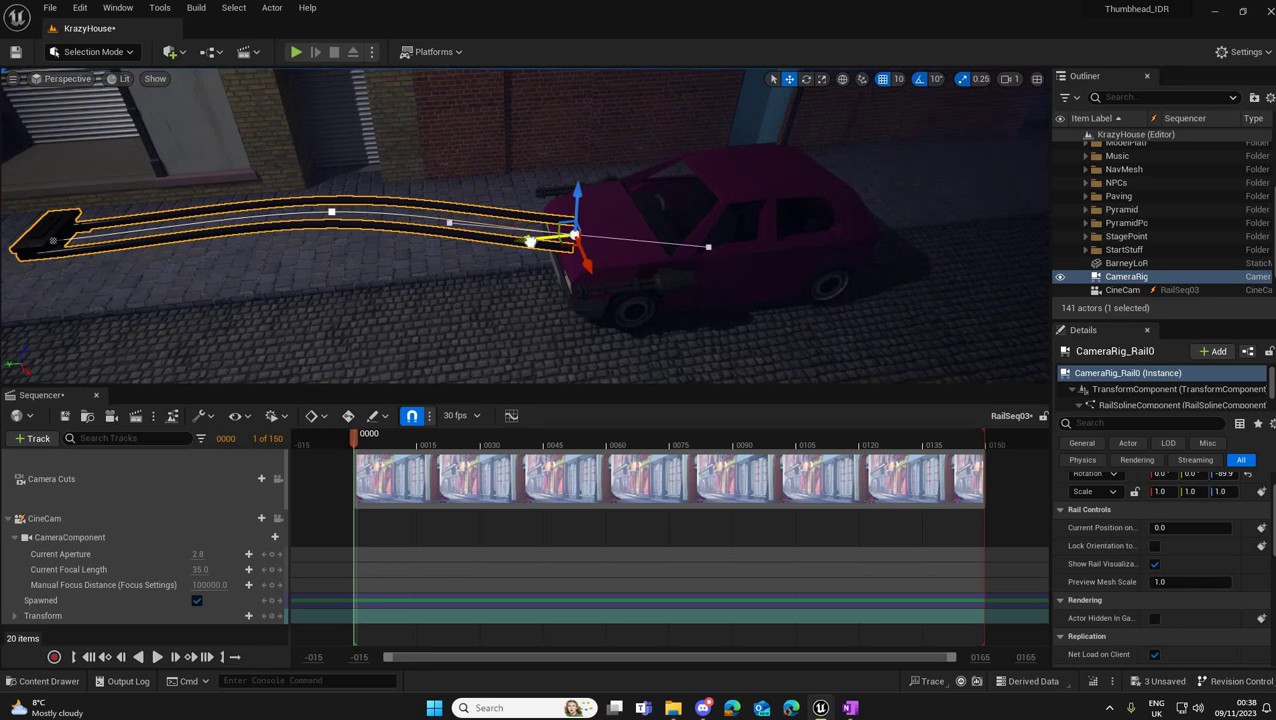
left_click_drag(535, 242, 897, 200)
right_click_drag(897, 200, 1040, 150)
right_click_drag(800, 220, 760, 300)
right_click_drag(530, 265, 530, 362)
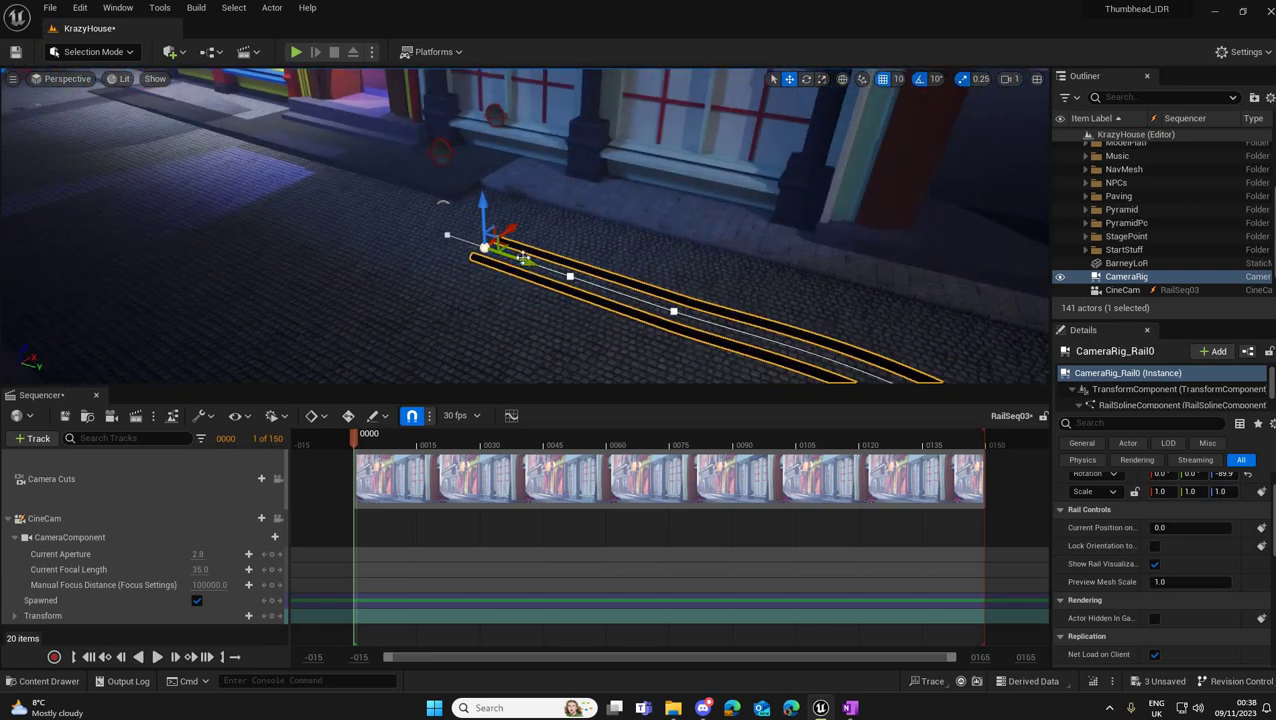
left_click_drag(520, 258, 72, 154)
Step: Raise the camera rail above the parked car and lower its starting point slightly beside the wall
right_click_drag(72, 154, 840, 130)
left_click(528, 209)
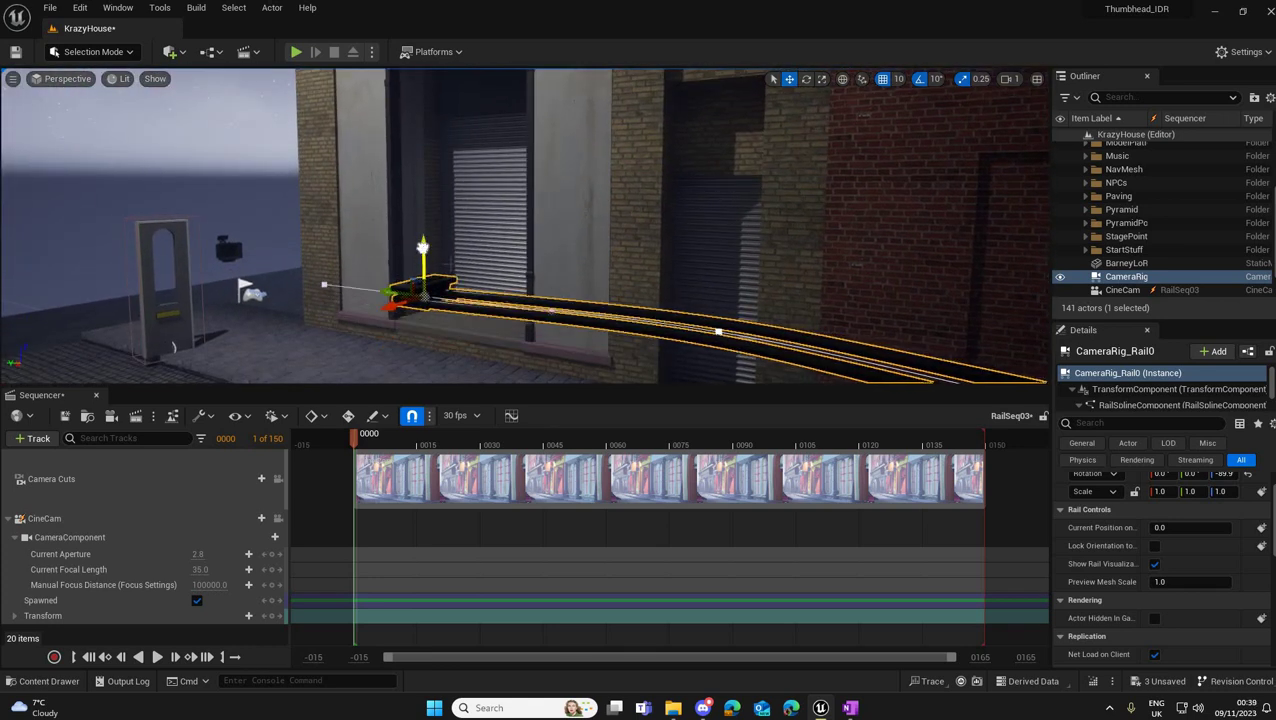
right_click_drag(224, 224, 260, 219)
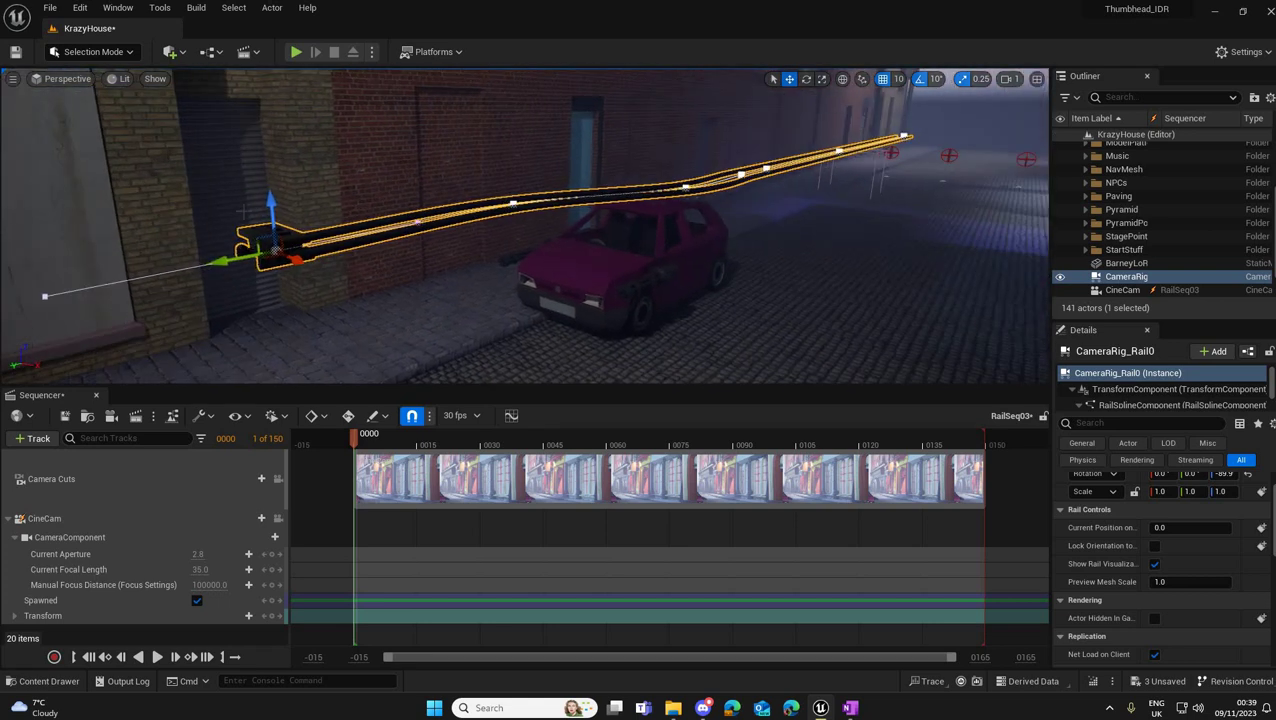
left_click_drag(272, 205, 272, 235)
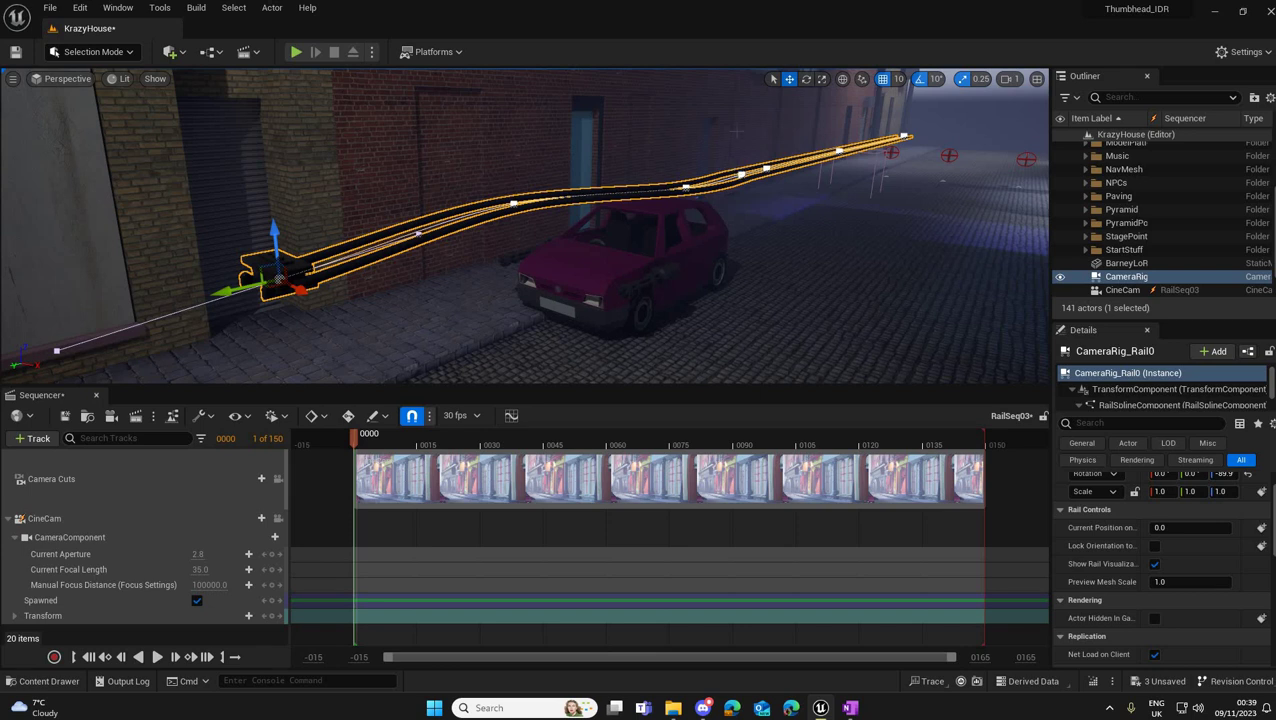
Step: Adjust the heights of the rail's spline points beyond the car, nudging the nearer one up and lowering the farther one
left_click(741, 175)
mouse_move(741, 128)
left_mouse_down()
mouse_move(743, 145)
mouse_move(743, 122)
left_mouse_up()
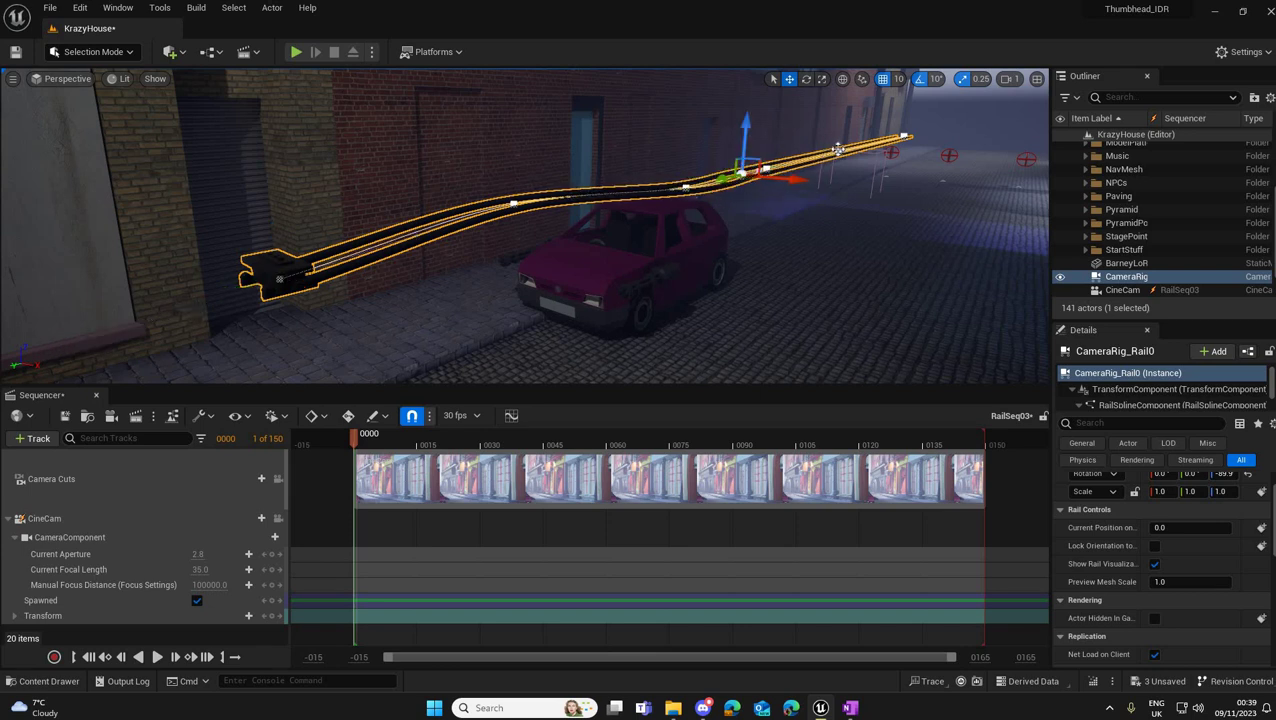
left_click(836, 150)
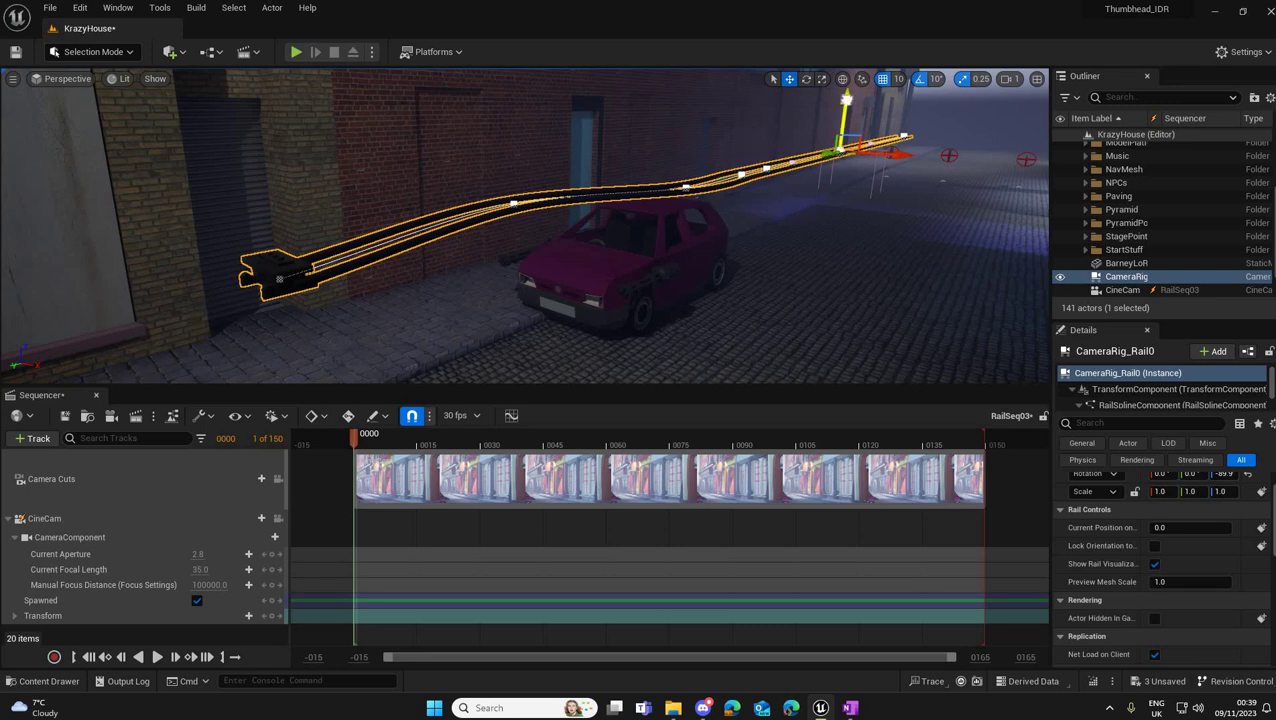
left_click_drag(844, 101, 845, 115)
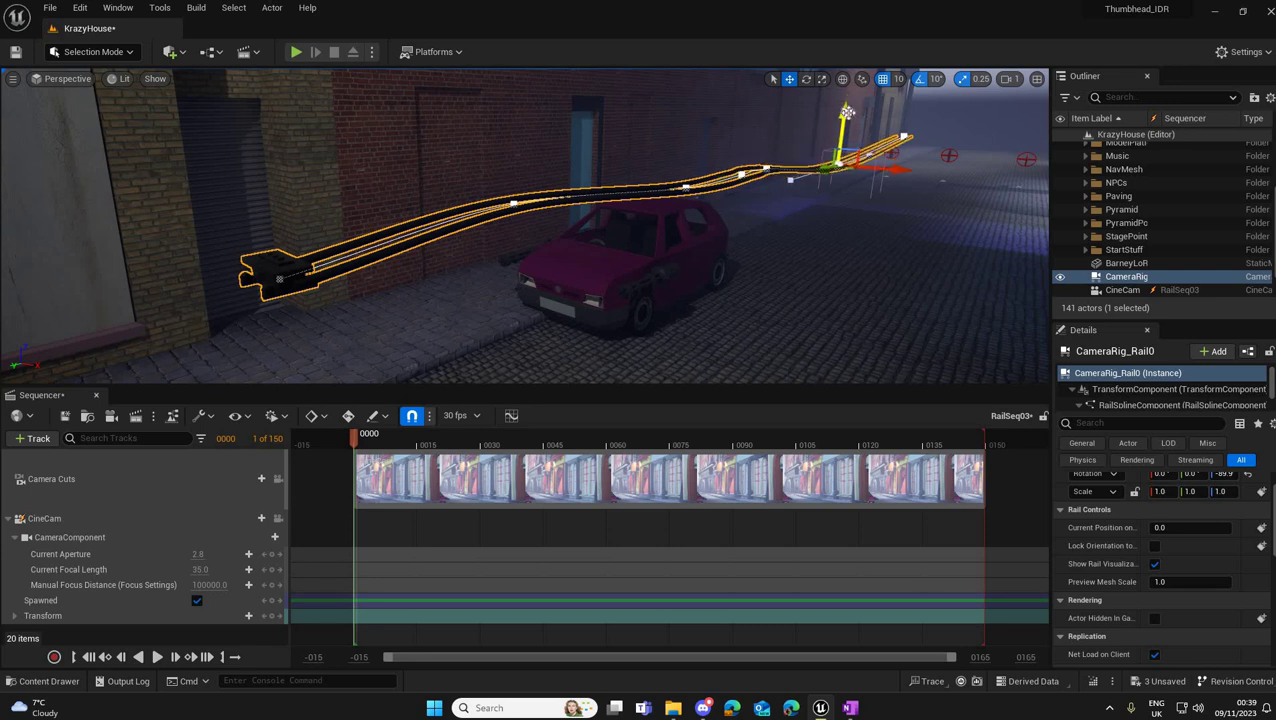
Step: Lower the rail's far end point and shift it further out over the street
left_click(903, 135)
left_click_drag(907, 102, 907, 115)
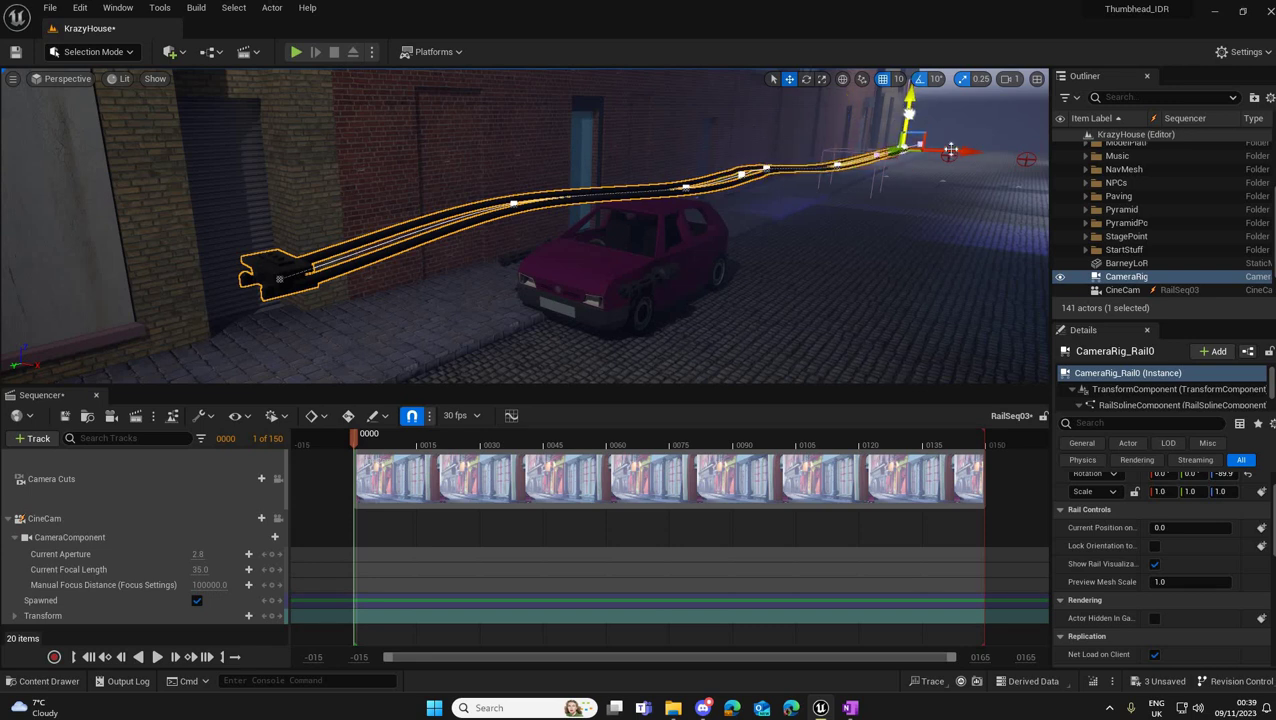
left_click_drag(951, 151, 991, 156)
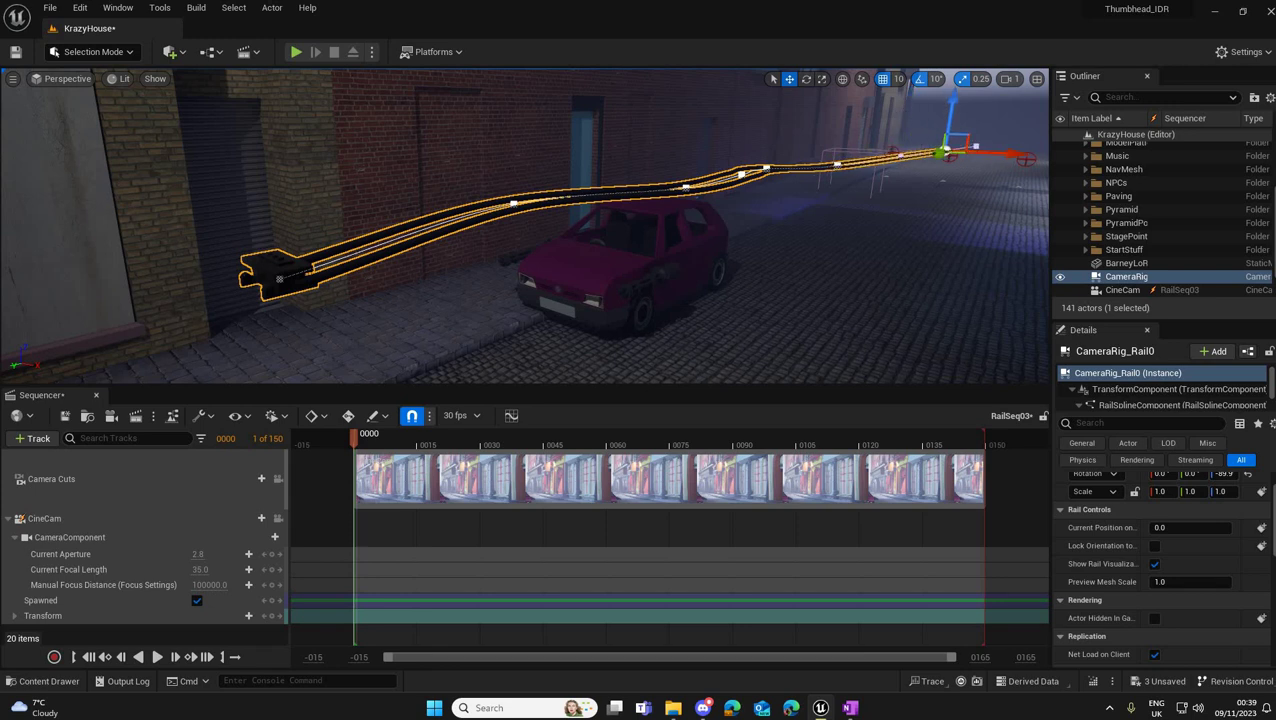
Step: Parent the CineCam to the camera rig rail actor in the level hierarchy
key("f")
right_click_drag(524, 225, 570, 232)
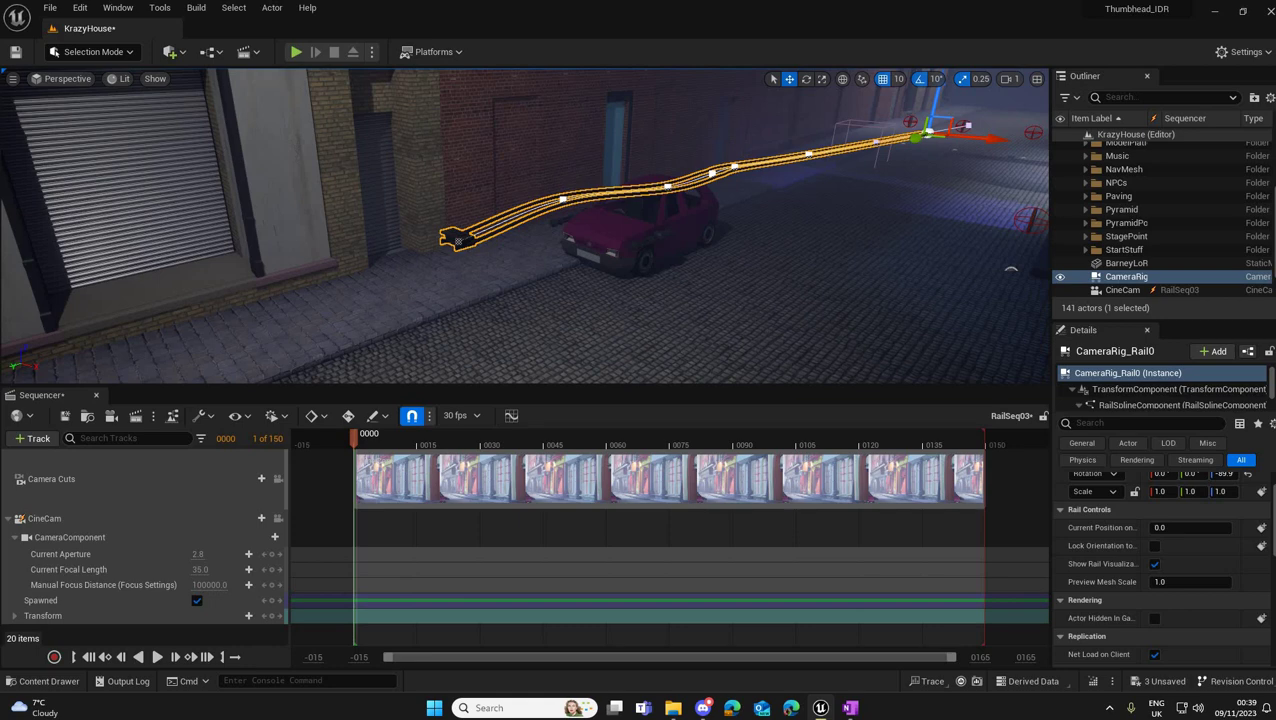
right_click_drag(570, 232, 389, 188)
scroll(670, 200, "up", 3)
key("s")
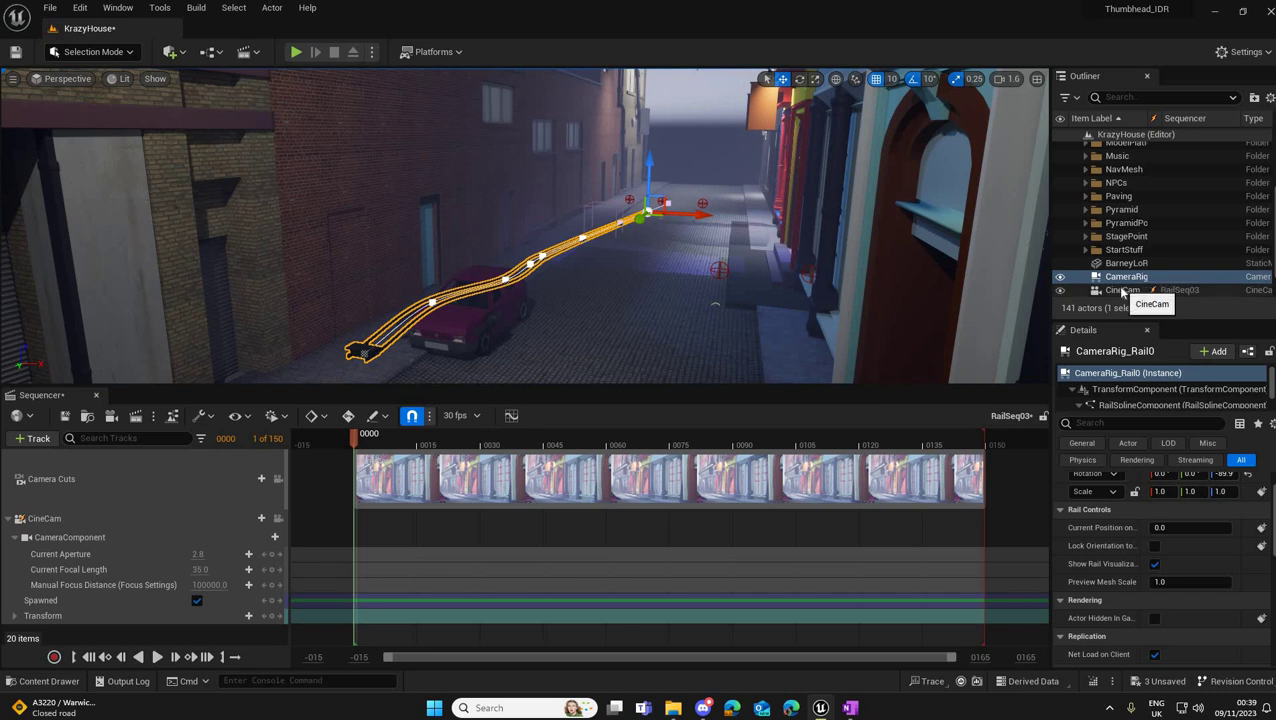
left_click(16, 538)
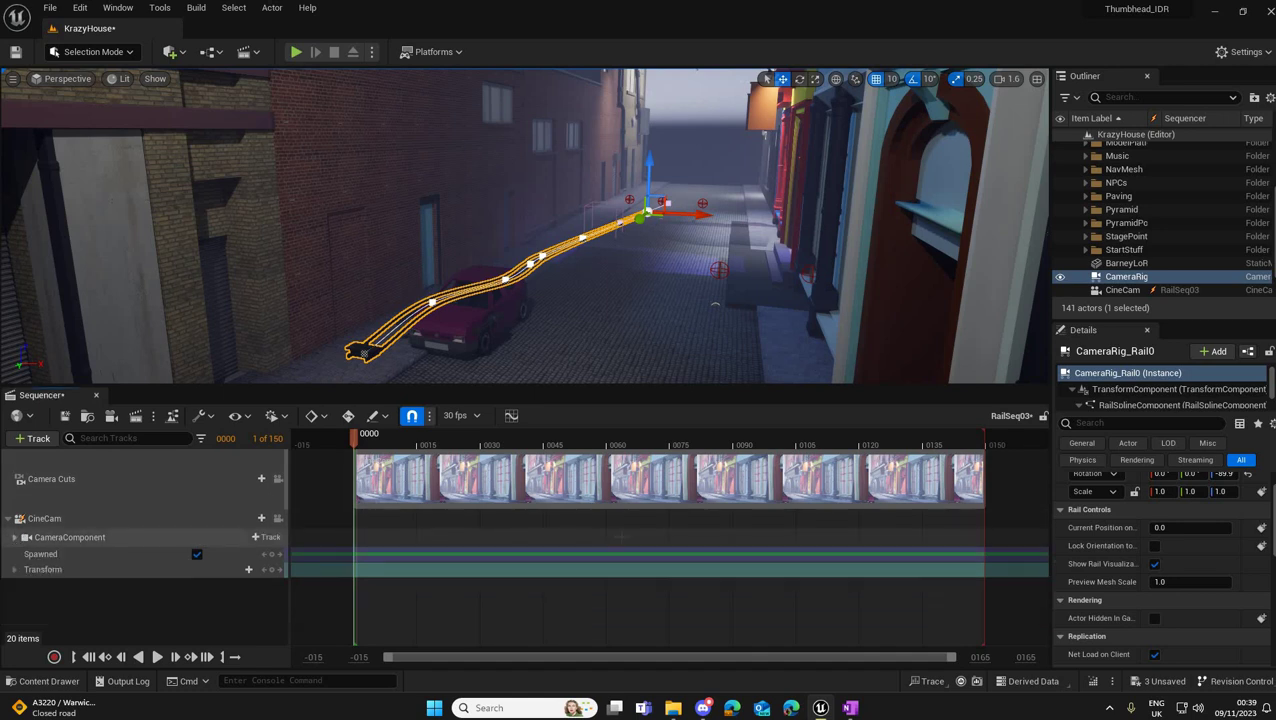
left_click(1135, 290)
left_click_drag(1222, 293, 1220, 290)
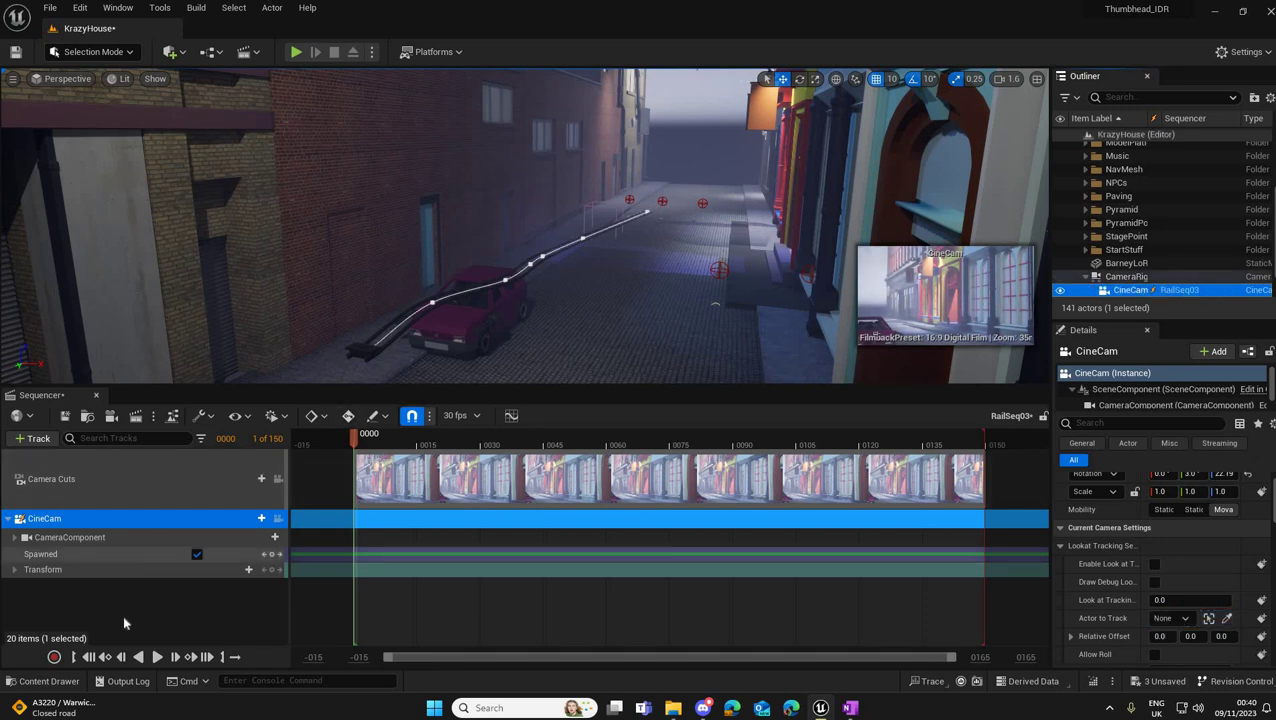
Step: Reset the CineCam's location to 0.0, 0.0, 0.0 so it sits on the start of the rail
left_click(15, 537)
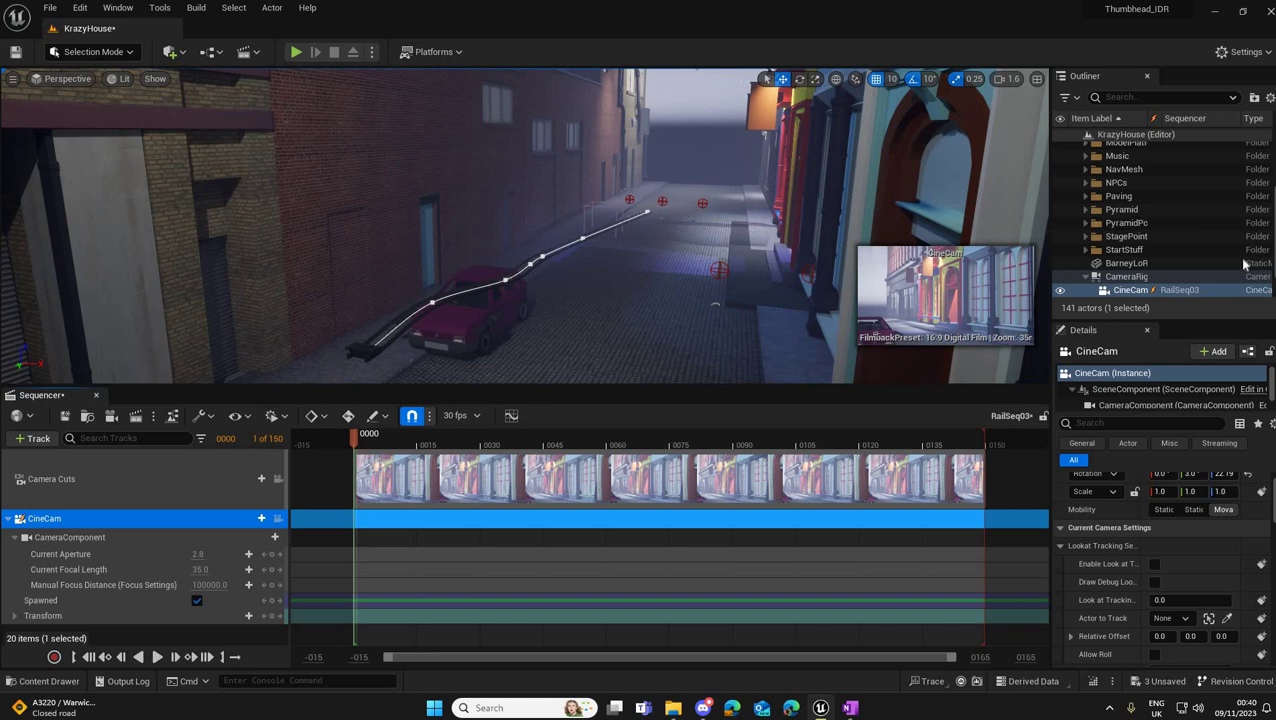
left_click(1140, 290)
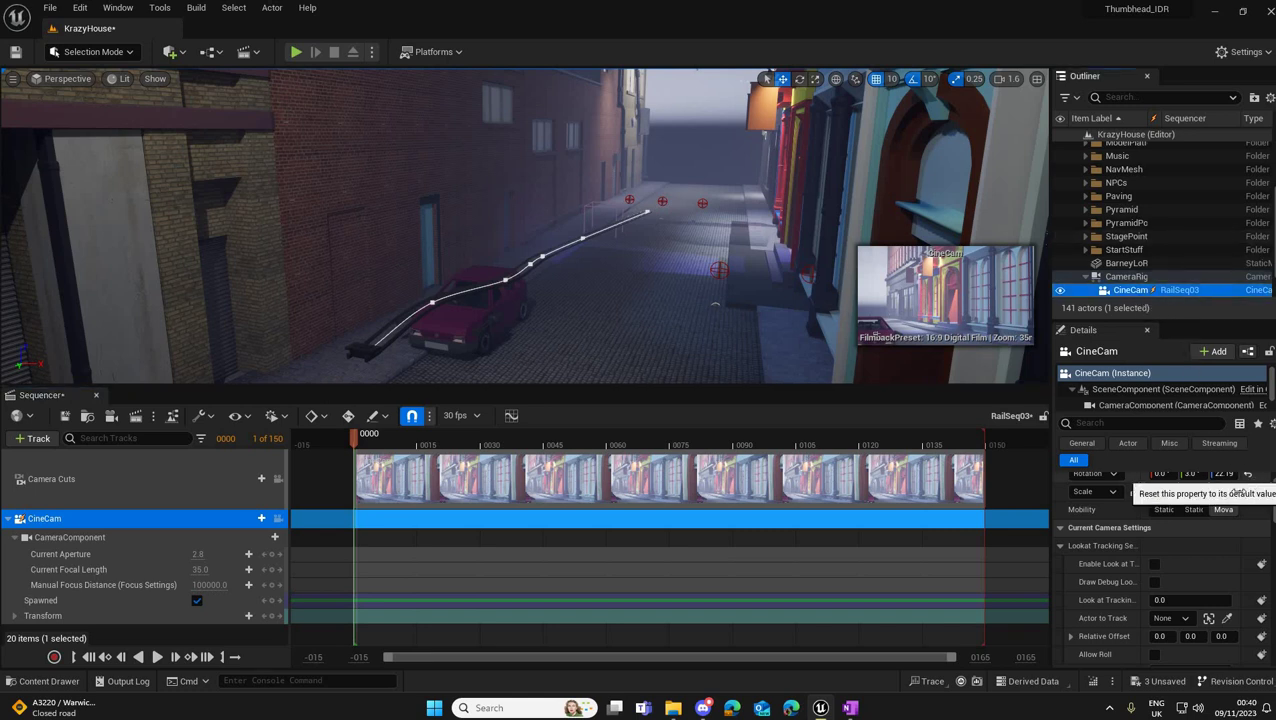
scroll(1240, 496, "up", 1)
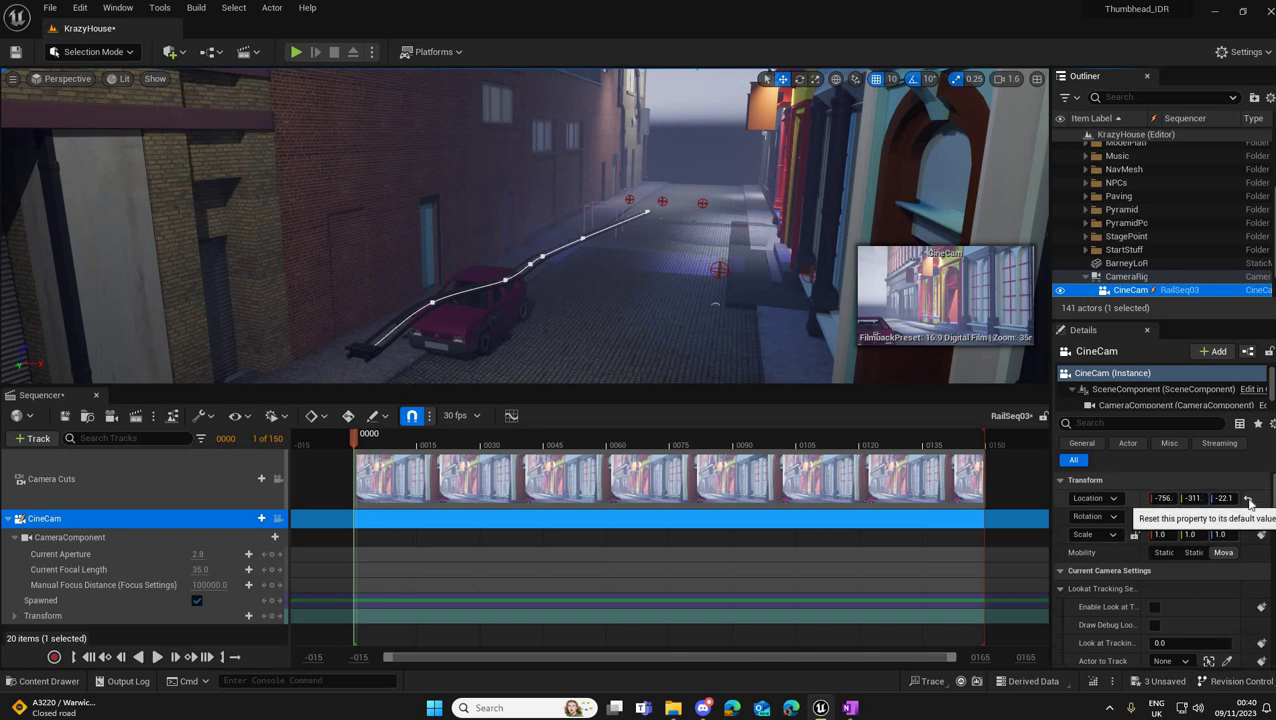
left_click(1248, 499)
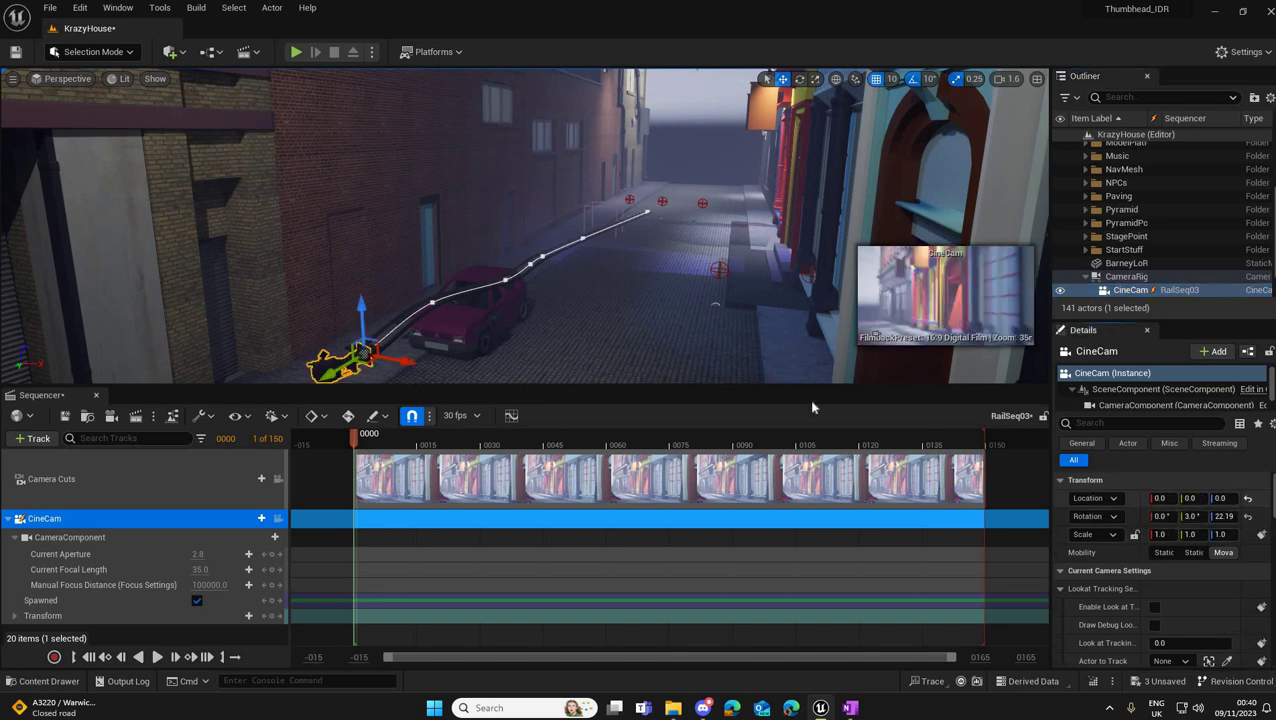
right_click_drag(640, 240, 690, 242)
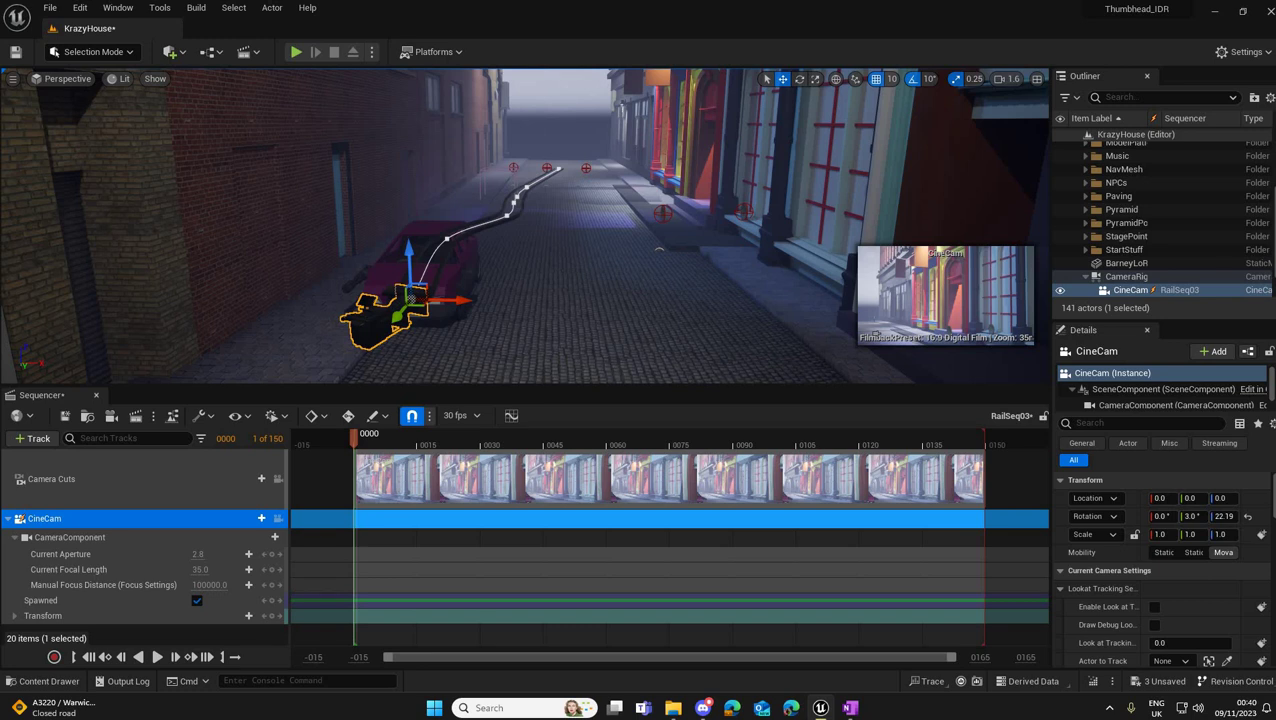
Step: Add an Attach track to the CineCam with a new binding to CameraRig_Rail0
left_click(22, 538)
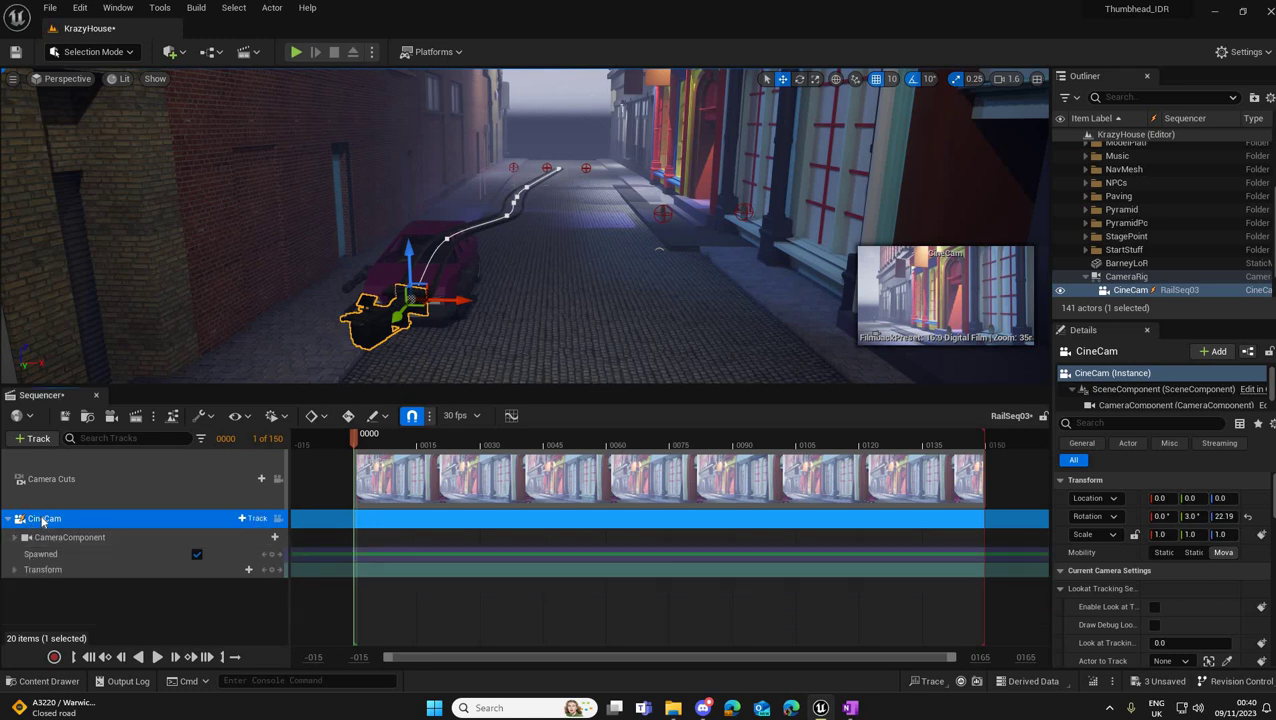
double_click(43, 519)
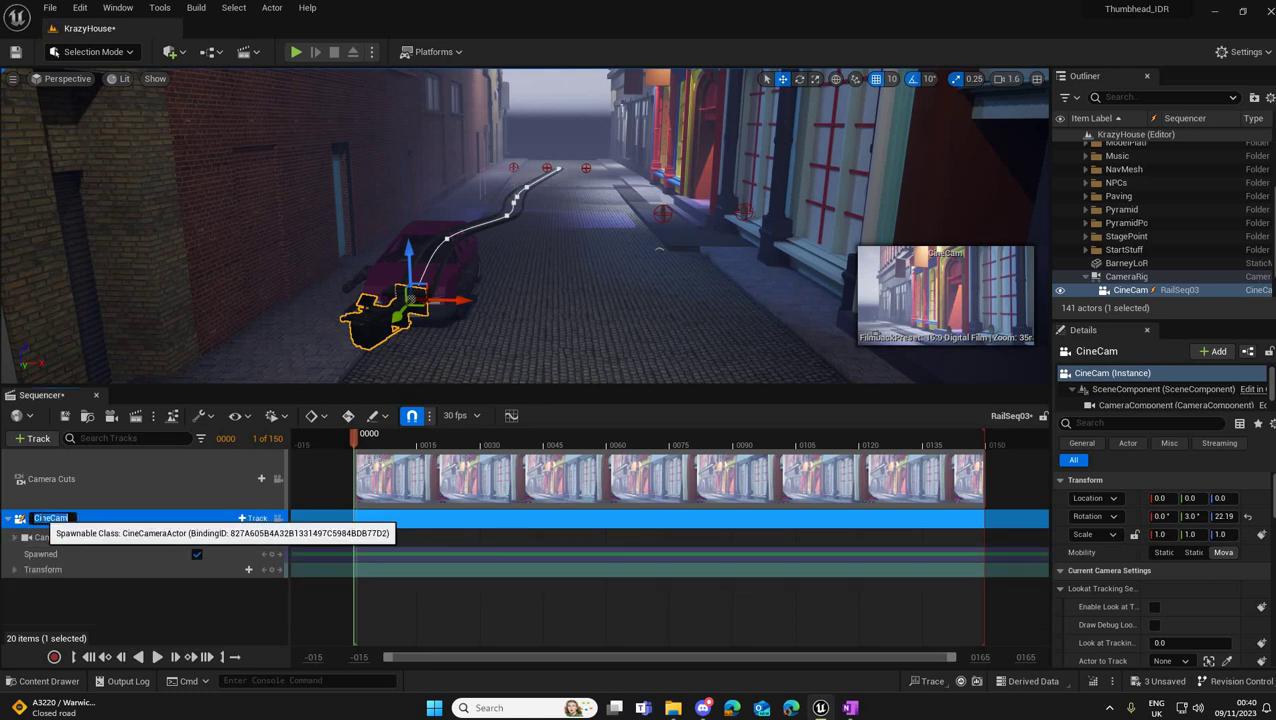
key("Return")
left_click(251, 519)
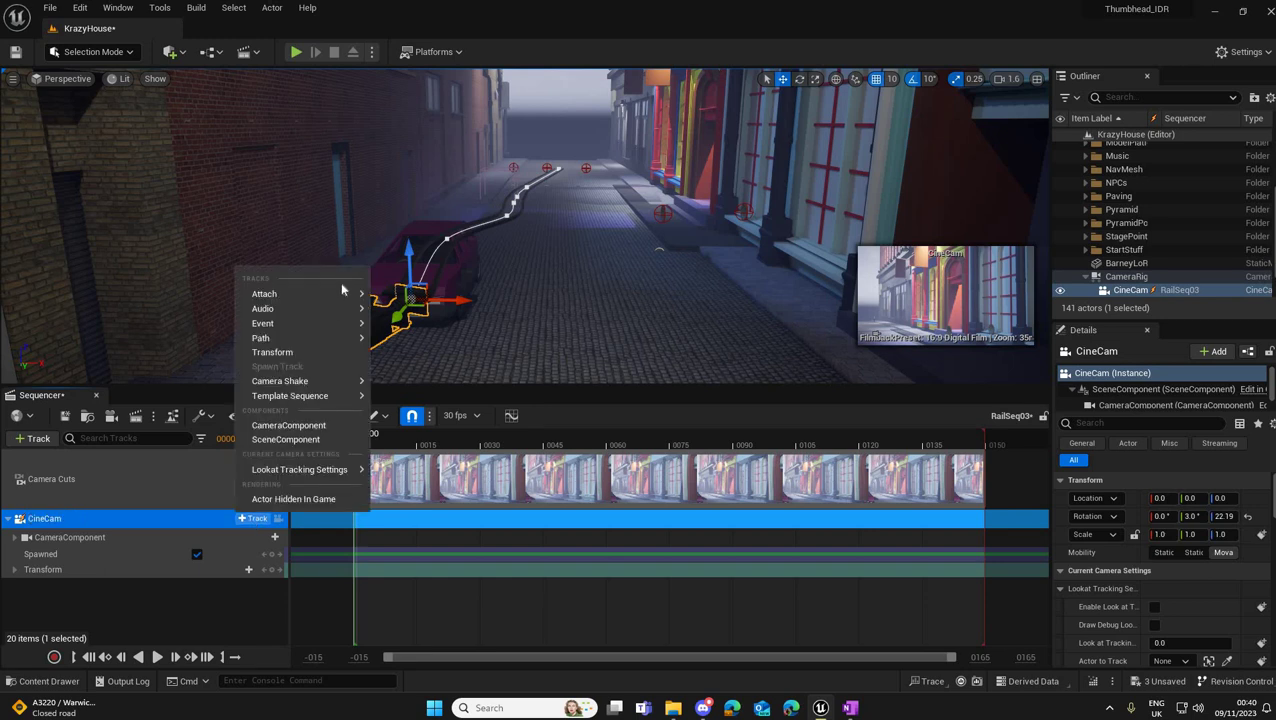
mouse_move(328, 294)
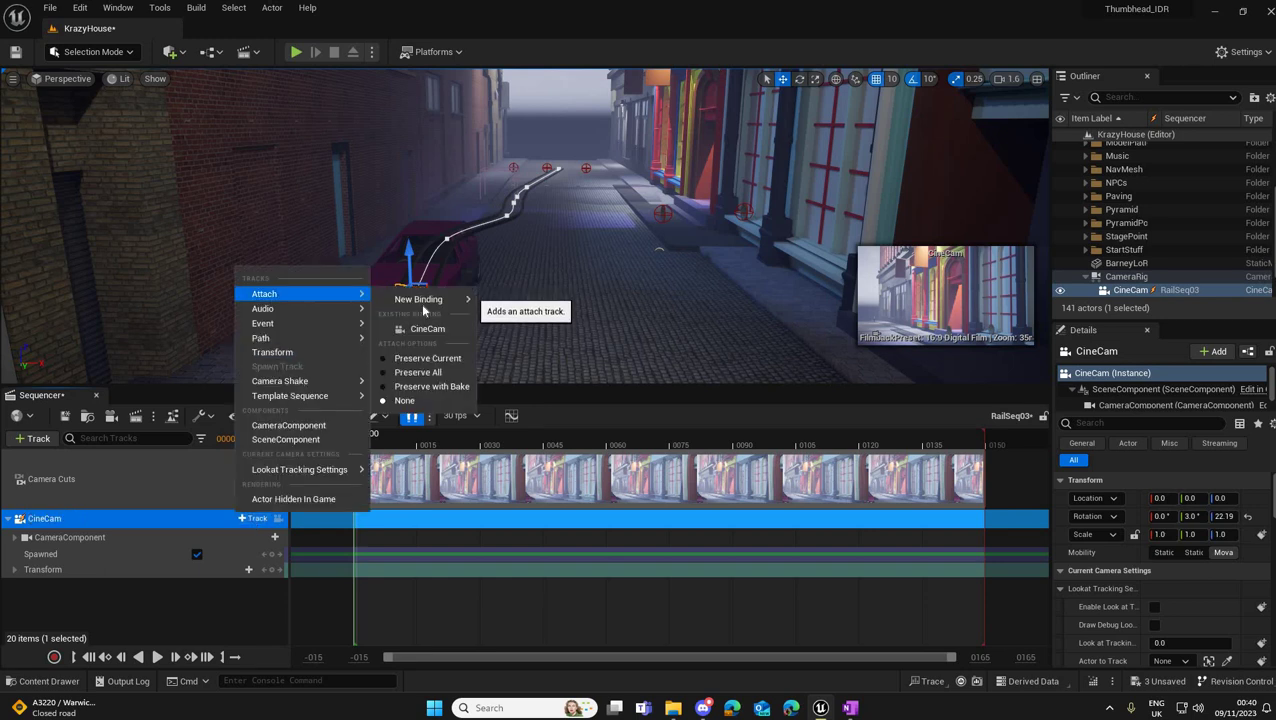
mouse_move(450, 300)
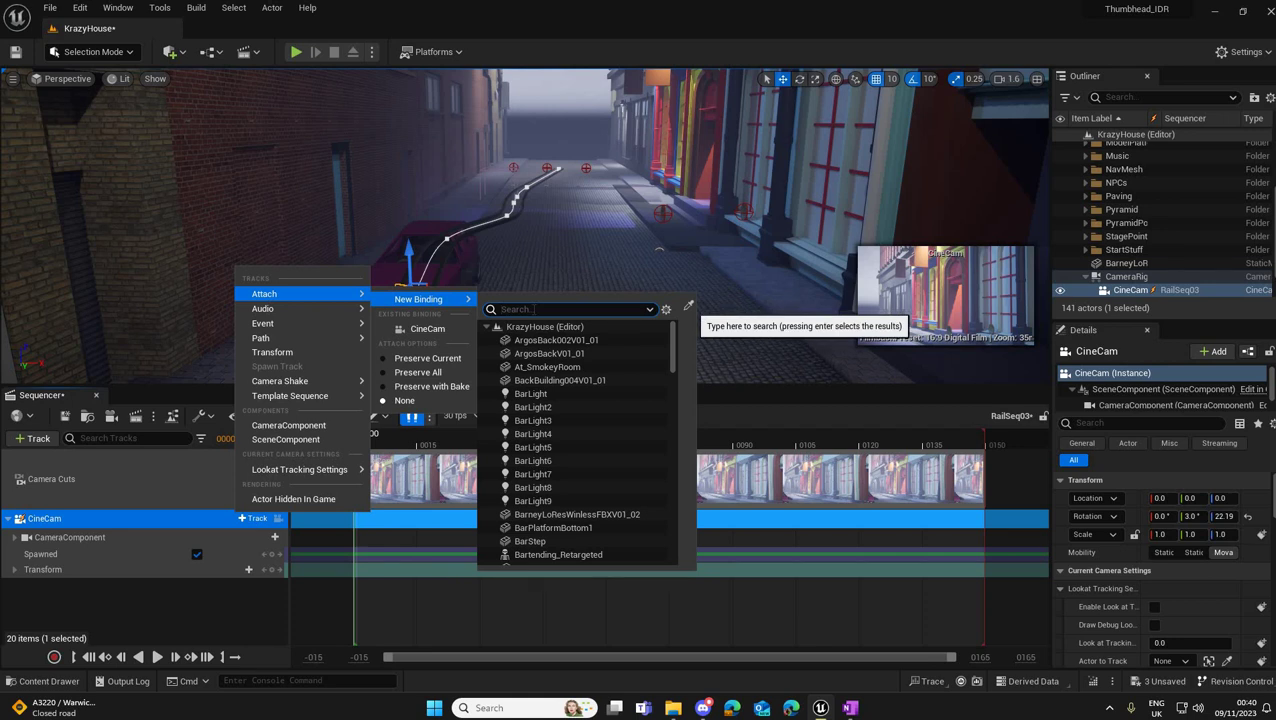
type("camer")
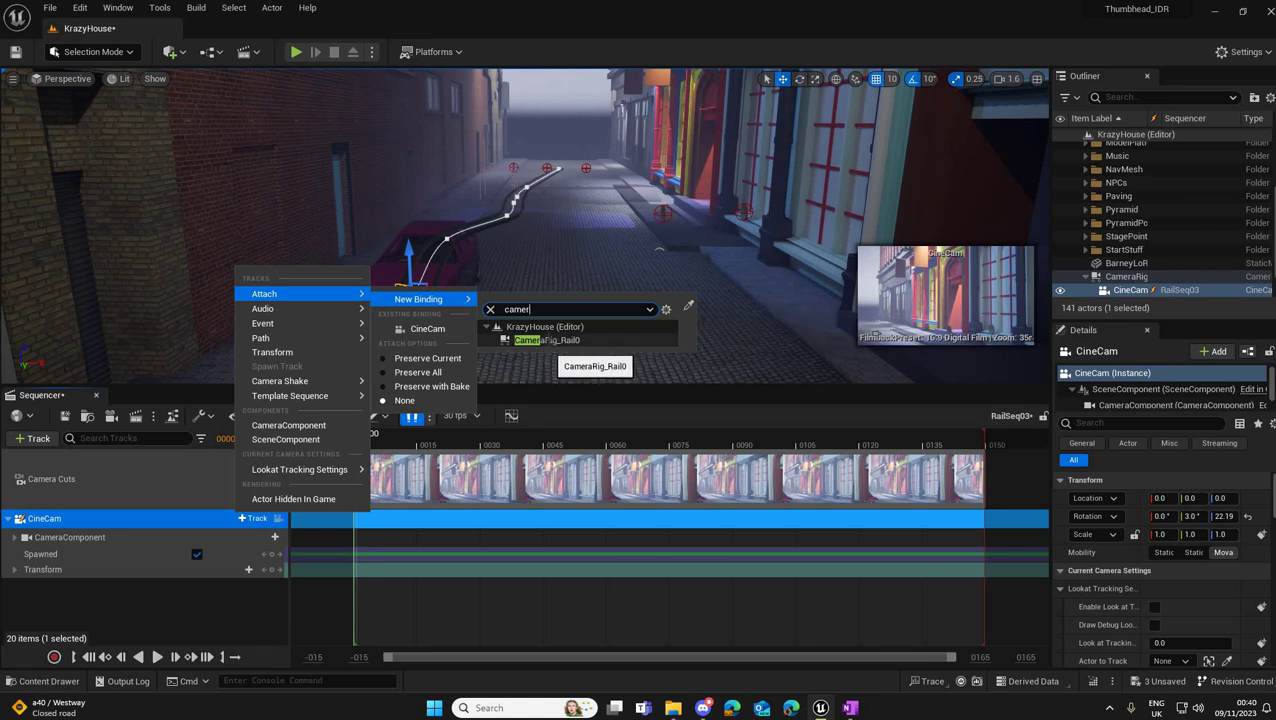
left_click(550, 341)
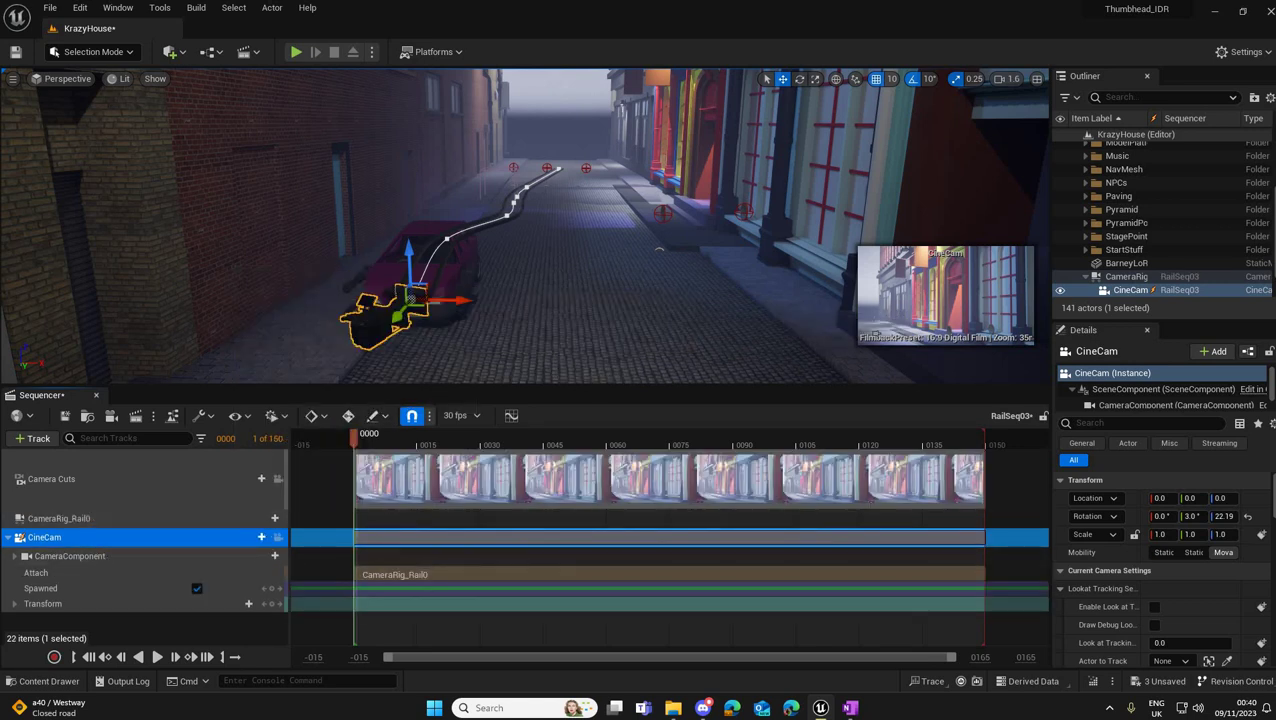
Step: Set the end of the sequence timeline's range to frame 300
left_click(980, 657)
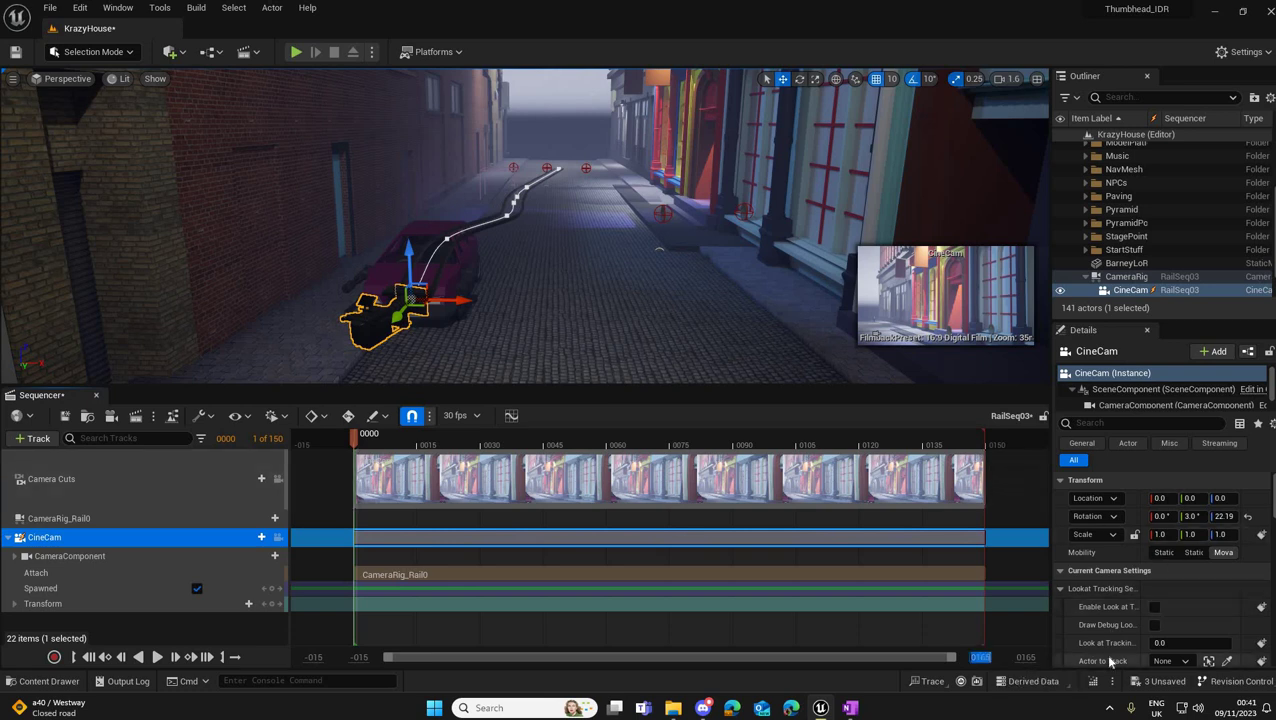
key("BackSpace")
type("300")
key("Return")
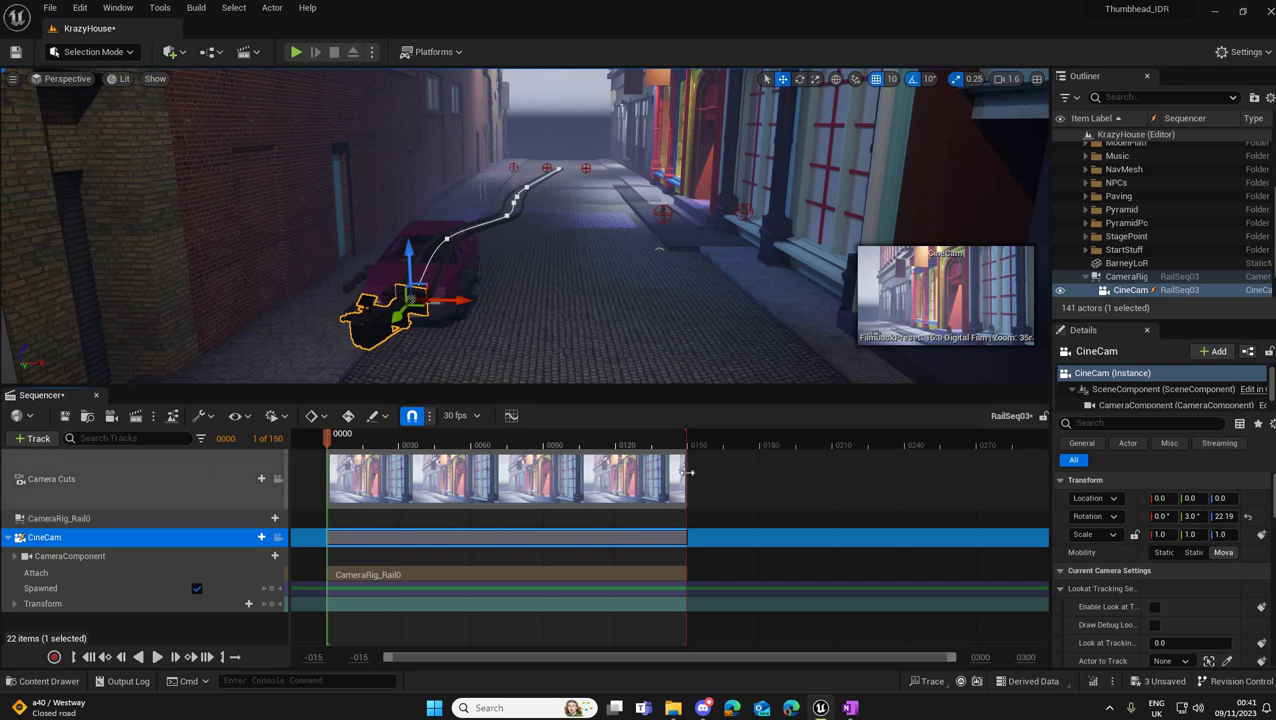
Step: Extend the camera cut, the playback range and the CineCam's track sections to frame 300
left_click_drag(686, 472, 1044, 480)
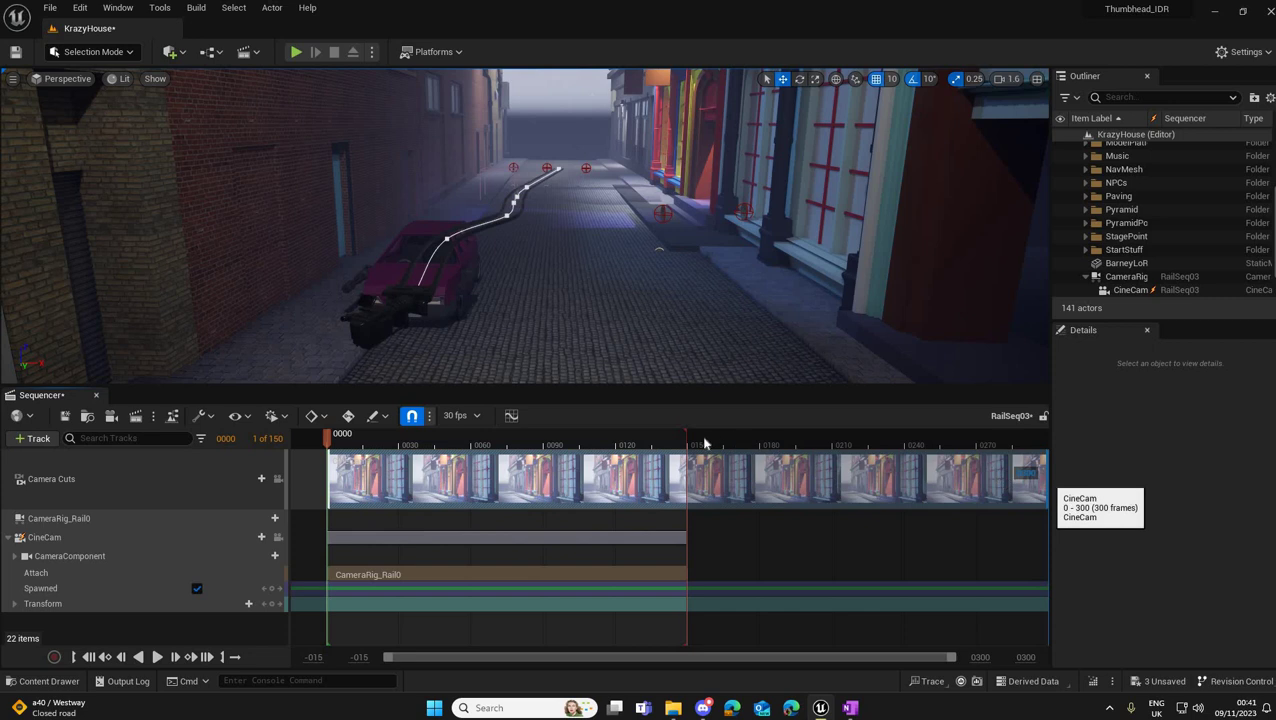
left_click_drag(685, 432, 1055, 441)
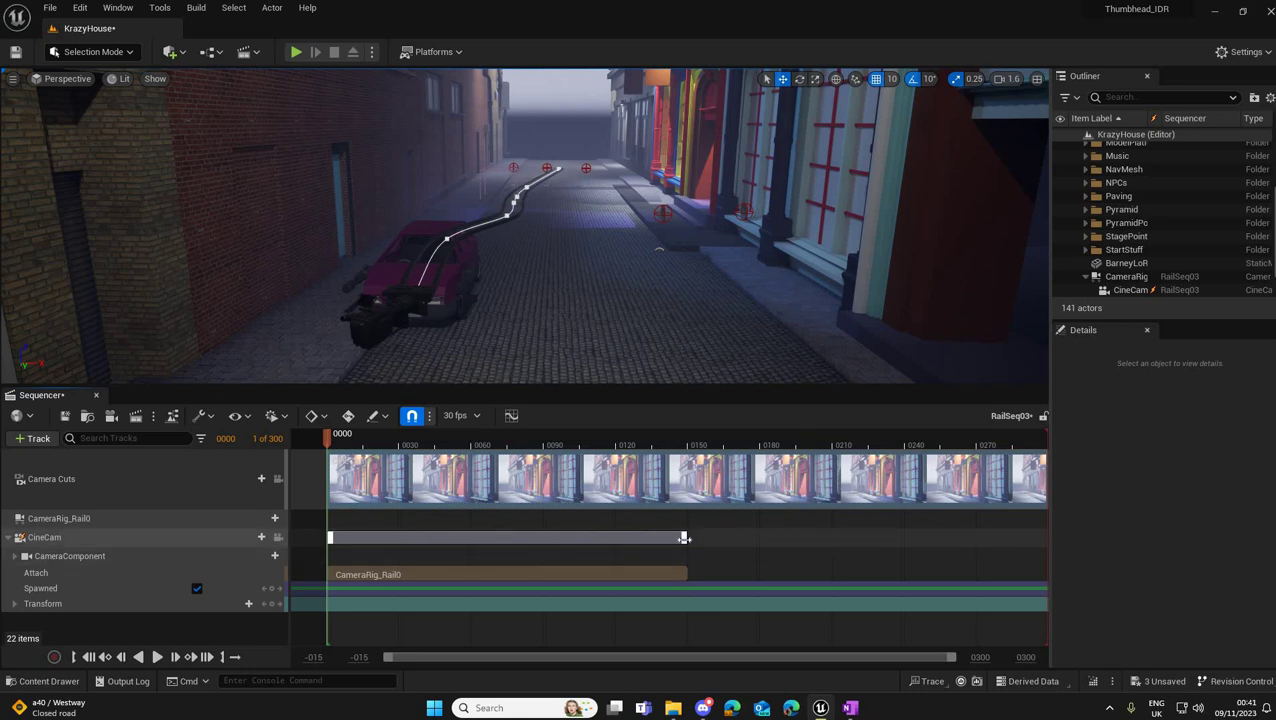
left_click_drag(840, 537, 1047, 539)
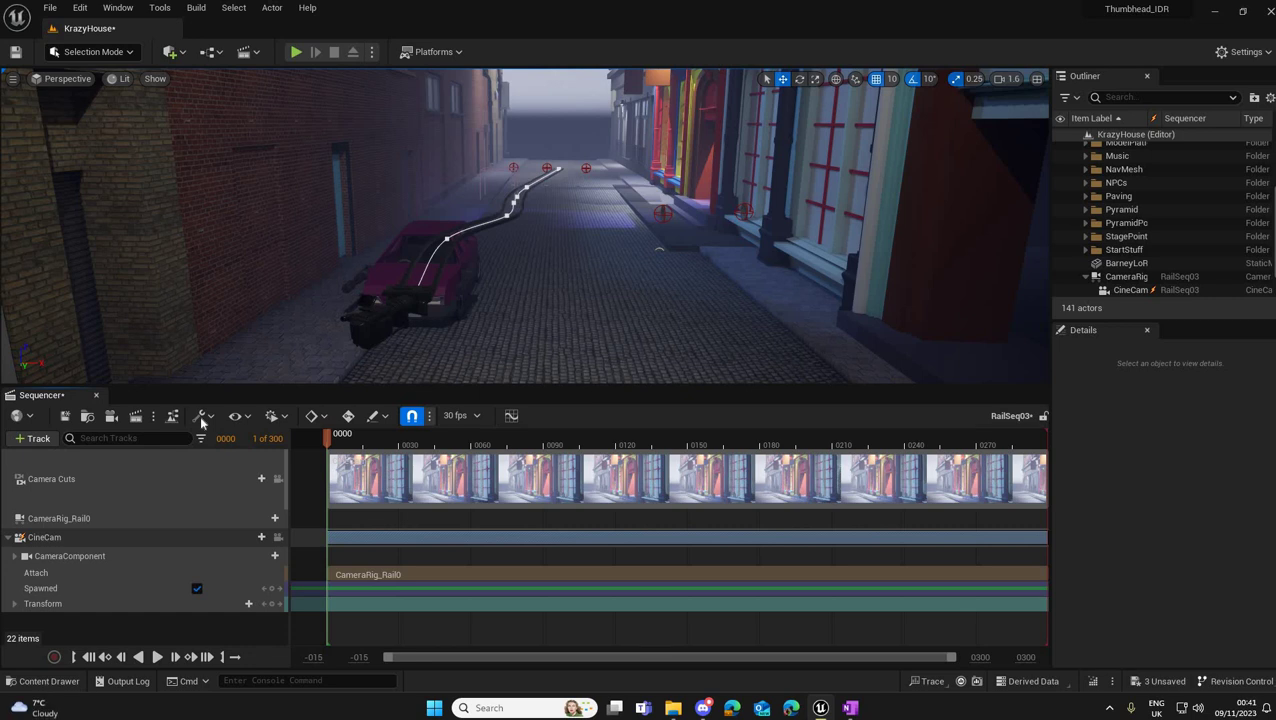
Step: Test the camera rail's Current Position on Rail along its range, return it to 0.0 and keyframe it at frame 0
left_click(1128, 278)
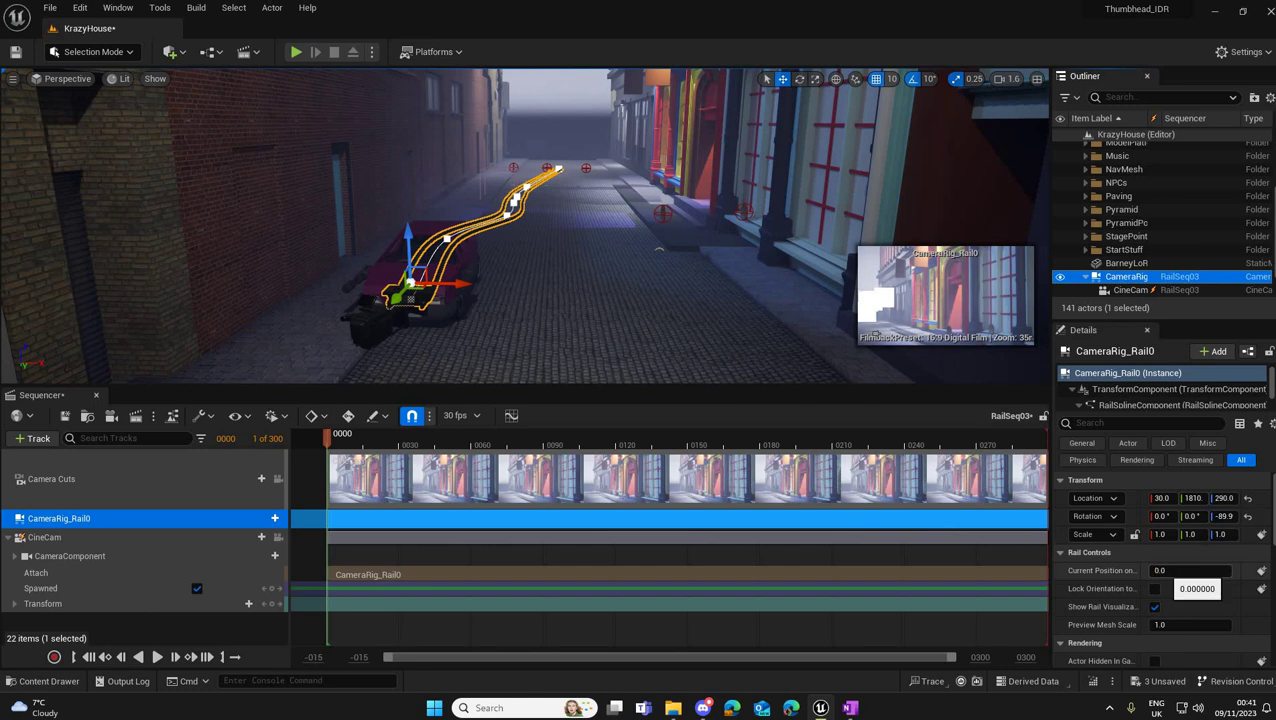
left_click_drag(1185, 571, 1236, 571)
left_click_drag(1184, 570, 1151, 570)
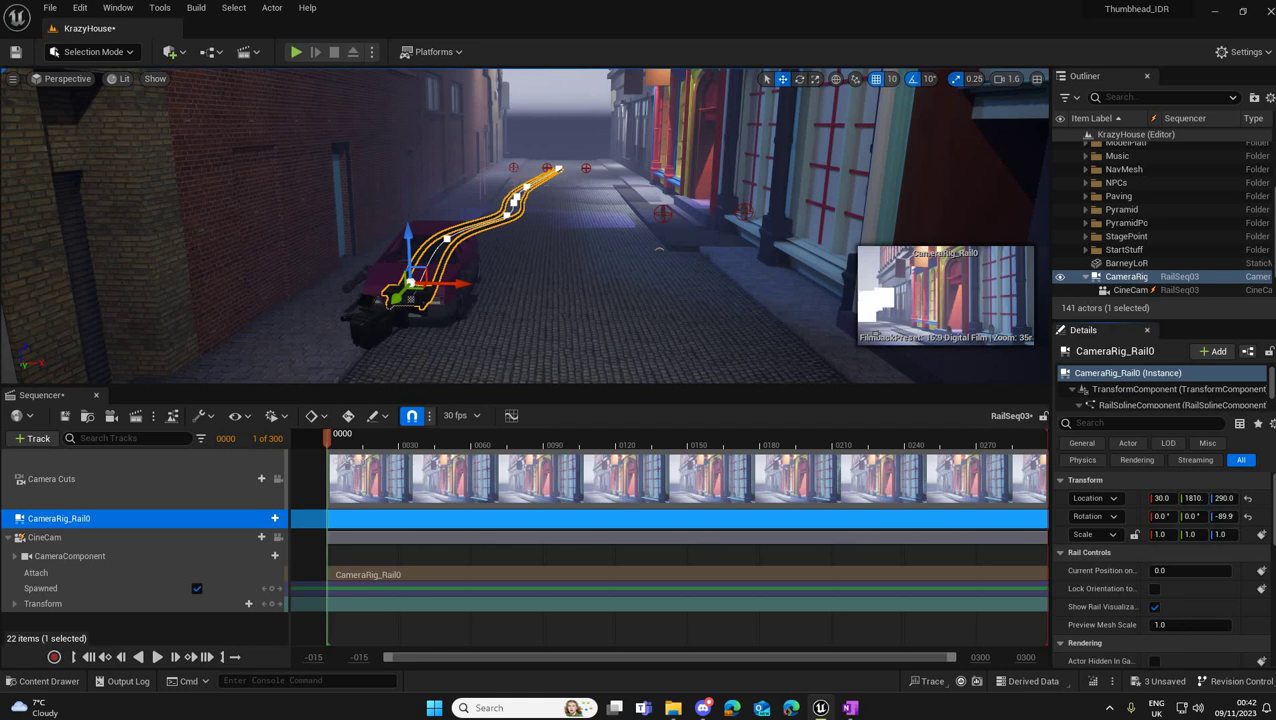
left_click(1261, 571)
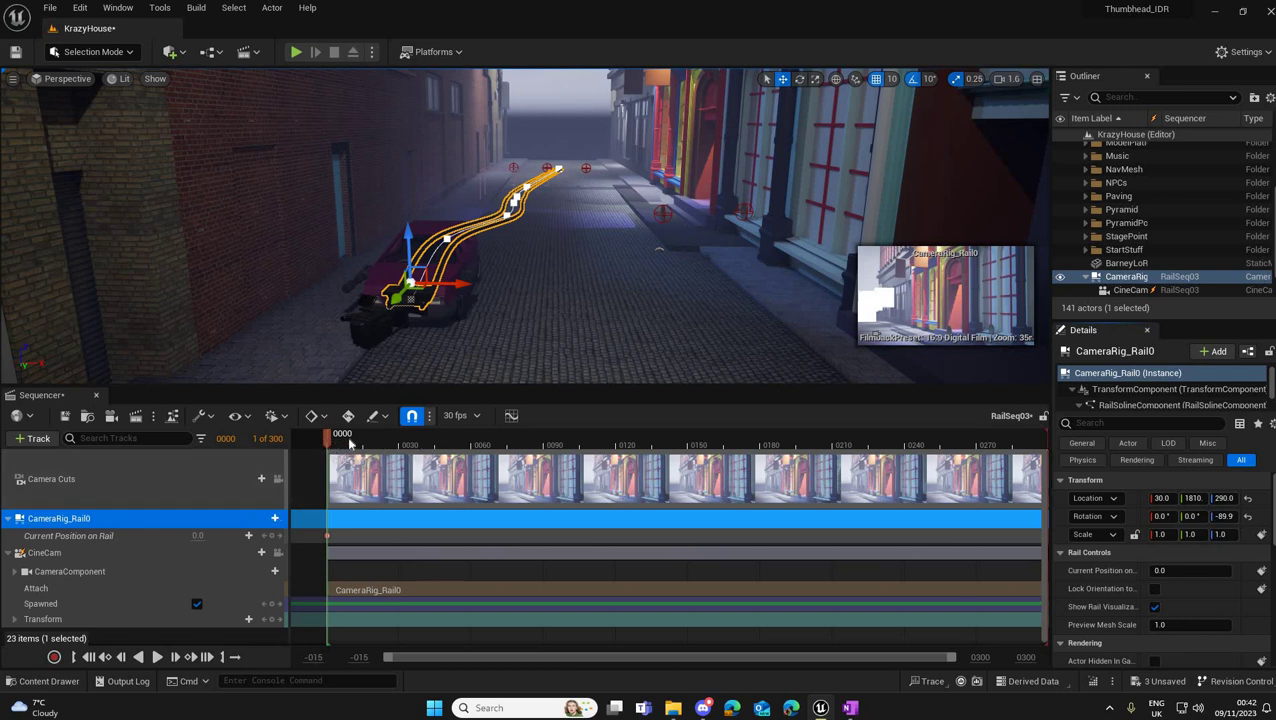
Step: Keyframe the camera rail's Current Position on Rail at 1.0 on frame 300
left_click_drag(358, 445, 750, 447)
left_click_drag(866, 457, 1047, 450)
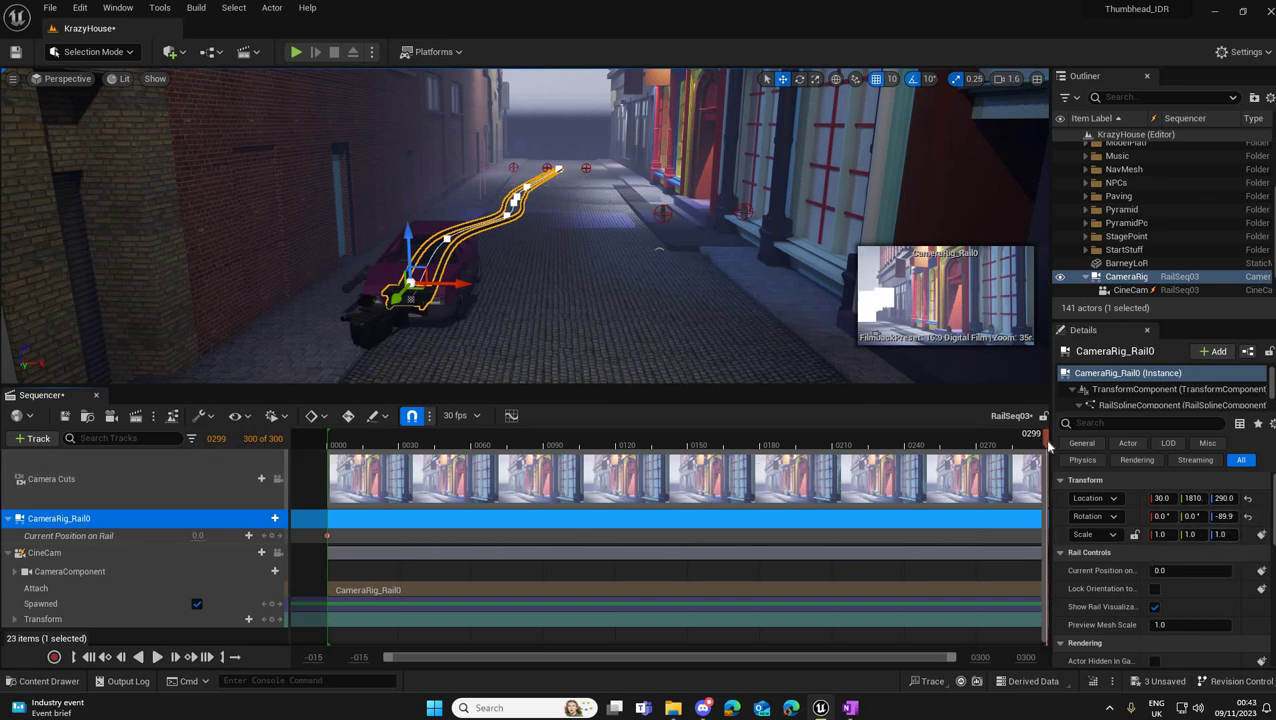
left_click_drag(1049, 441, 1097, 478)
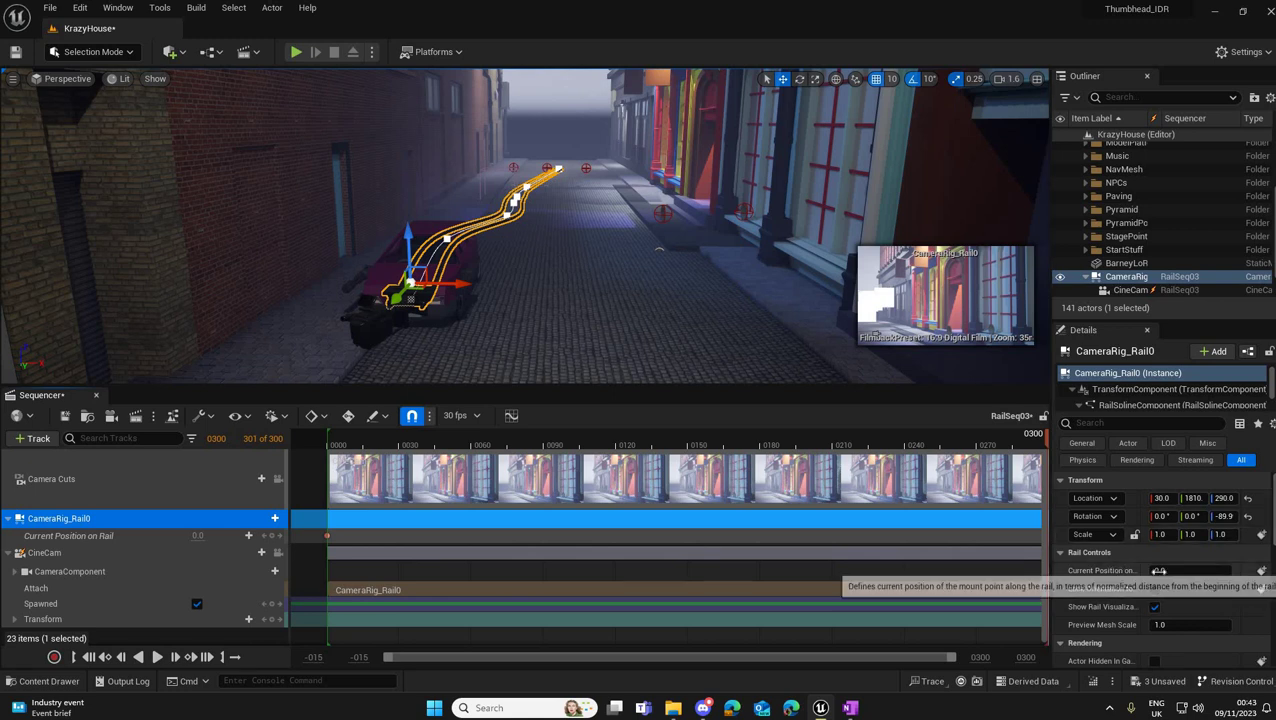
left_click_drag(1160, 570, 1229, 570)
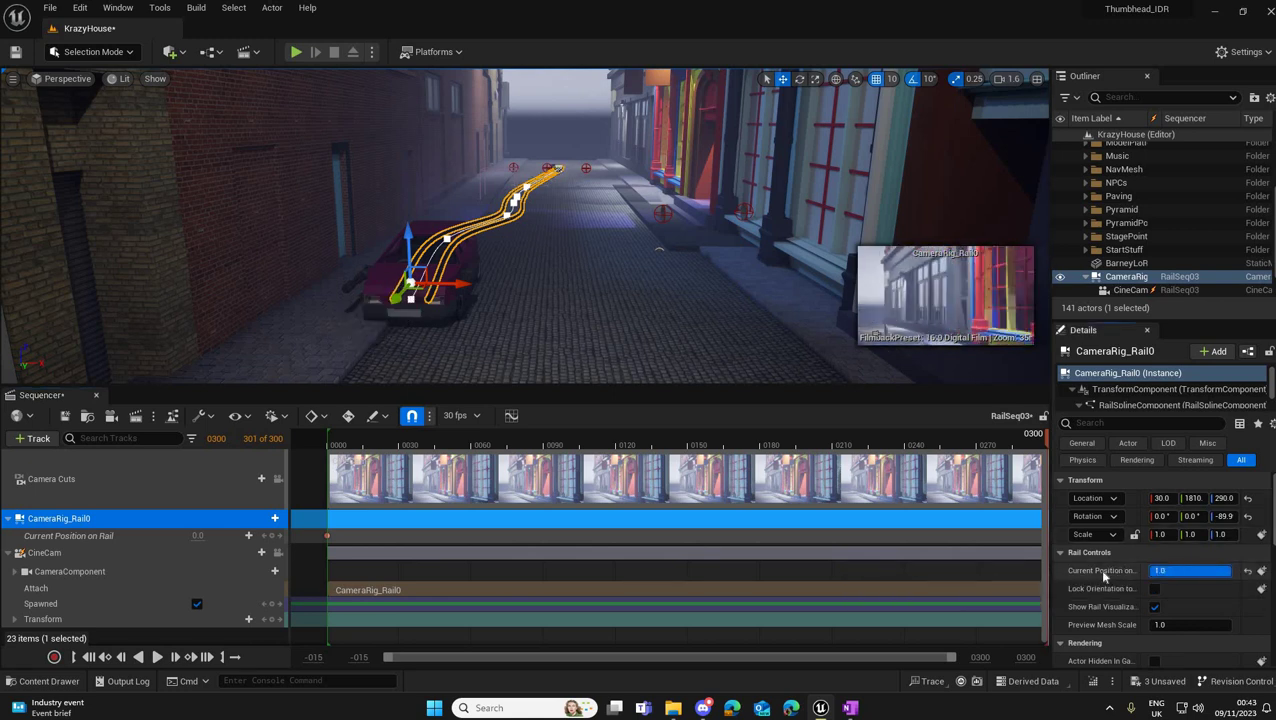
left_click(1262, 572)
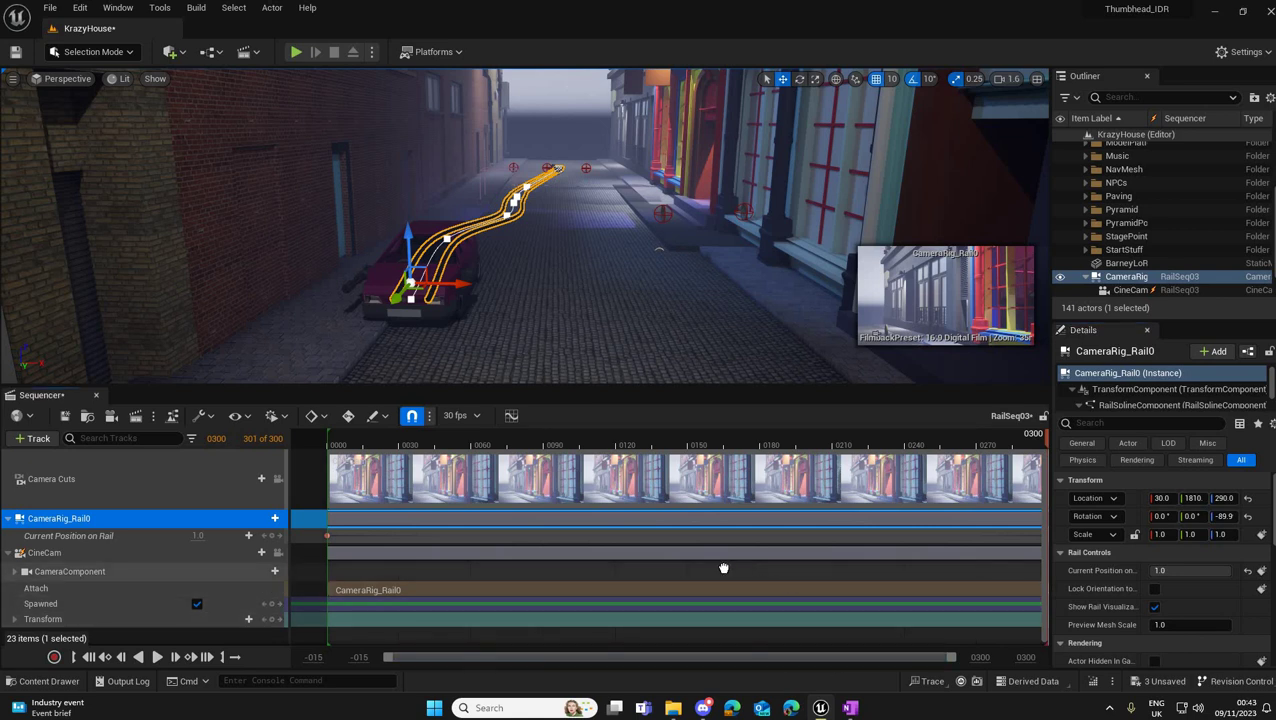
right_click_drag(723, 569, 671, 569)
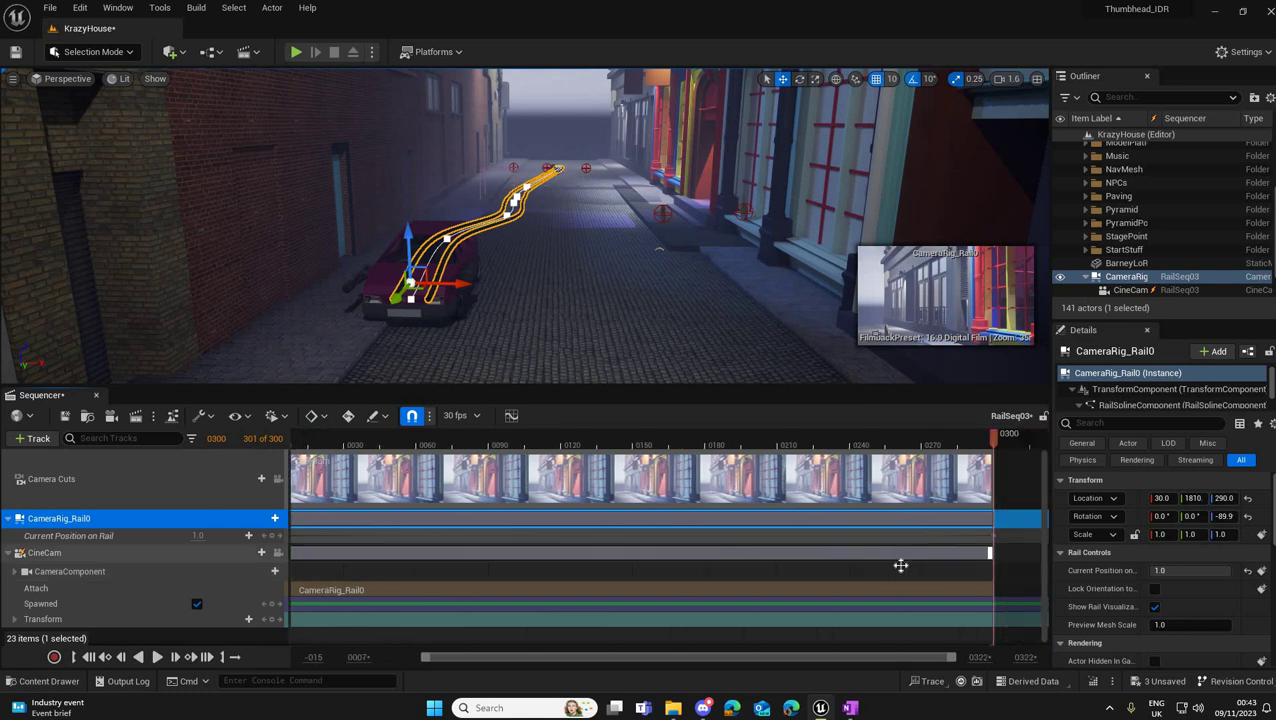
right_click_drag(863, 572, 820, 575)
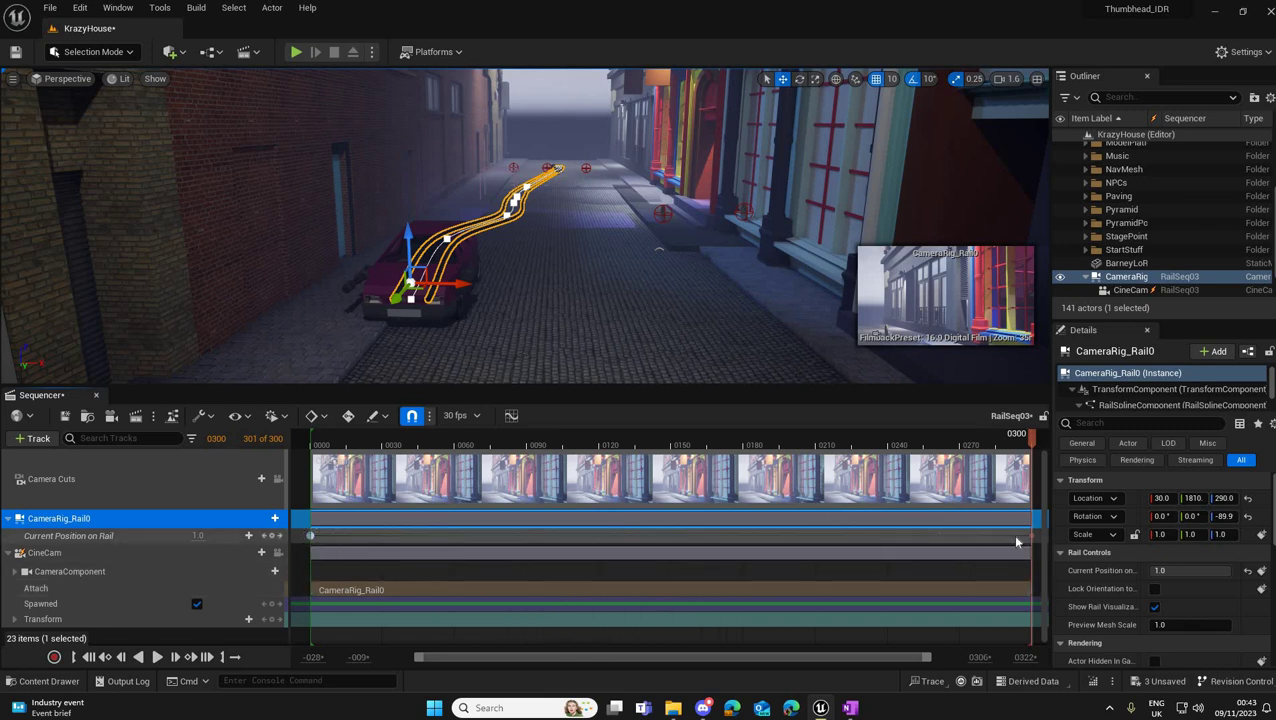
Step: Set the interpolation of the camera rail's Current Position on Rail key at frame 300 to Linear
right_click_drag(1037, 541, 1023, 541)
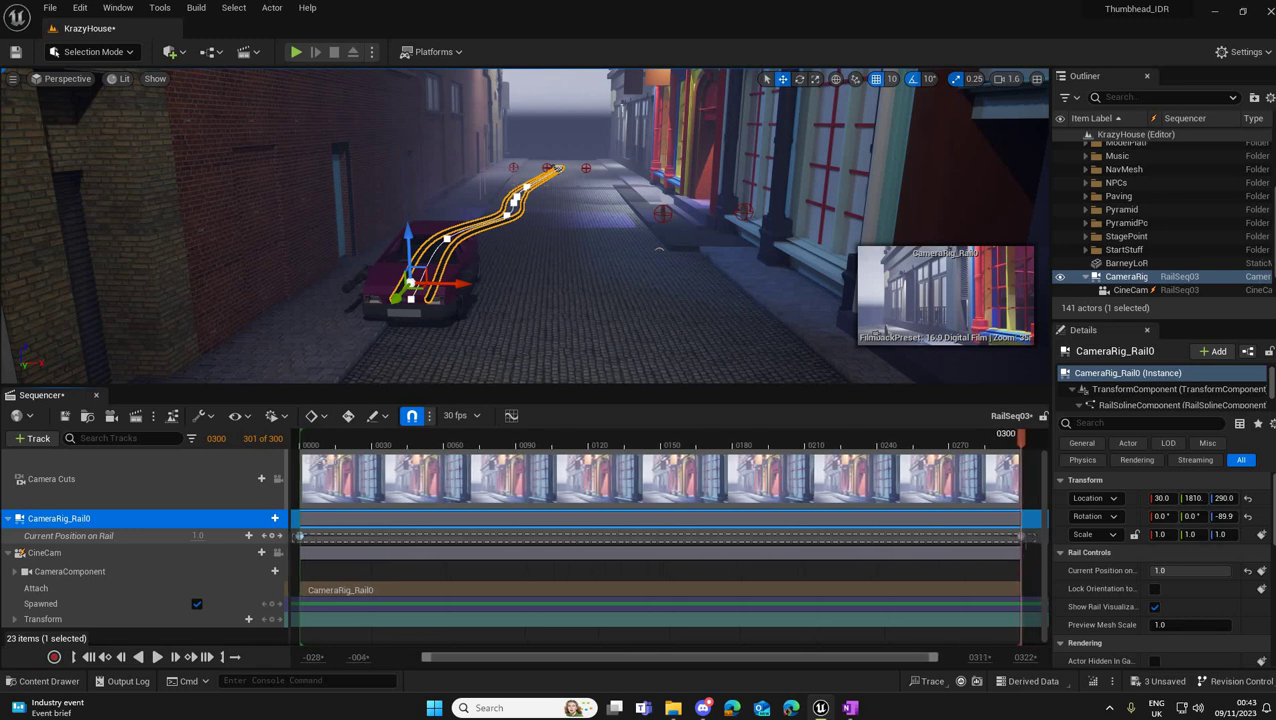
left_click(1021, 537)
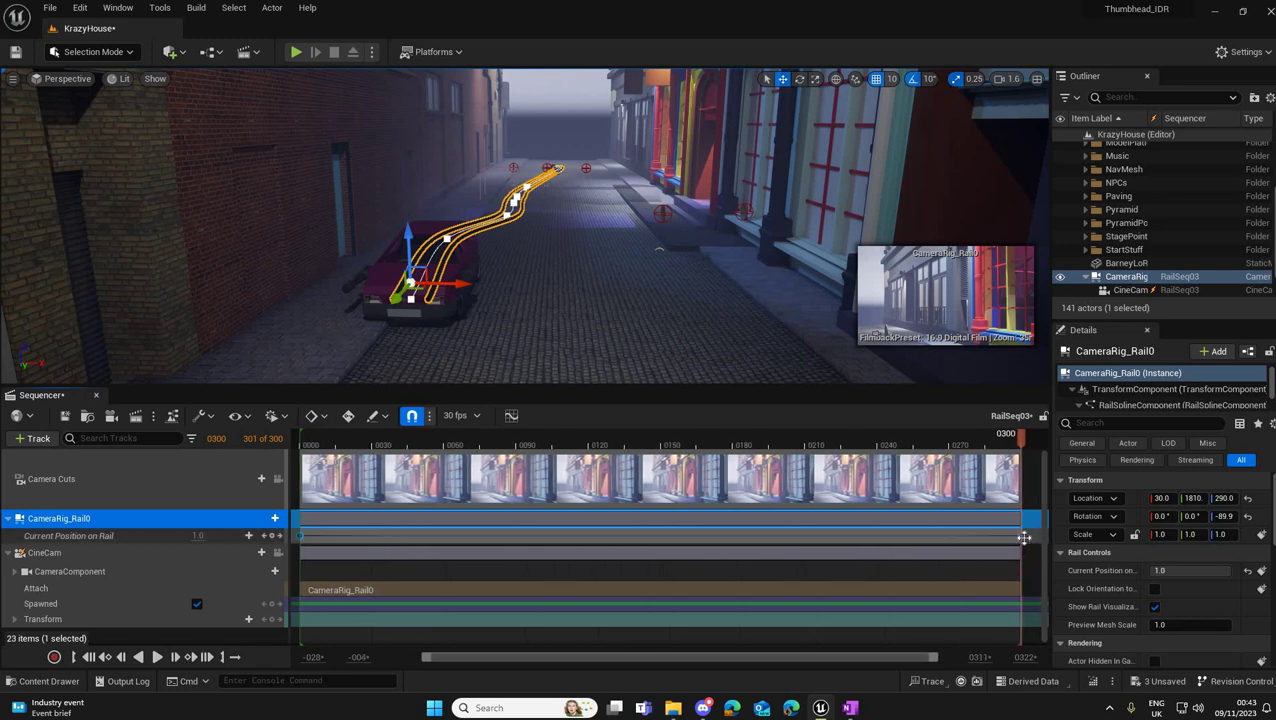
right_click(1023, 537)
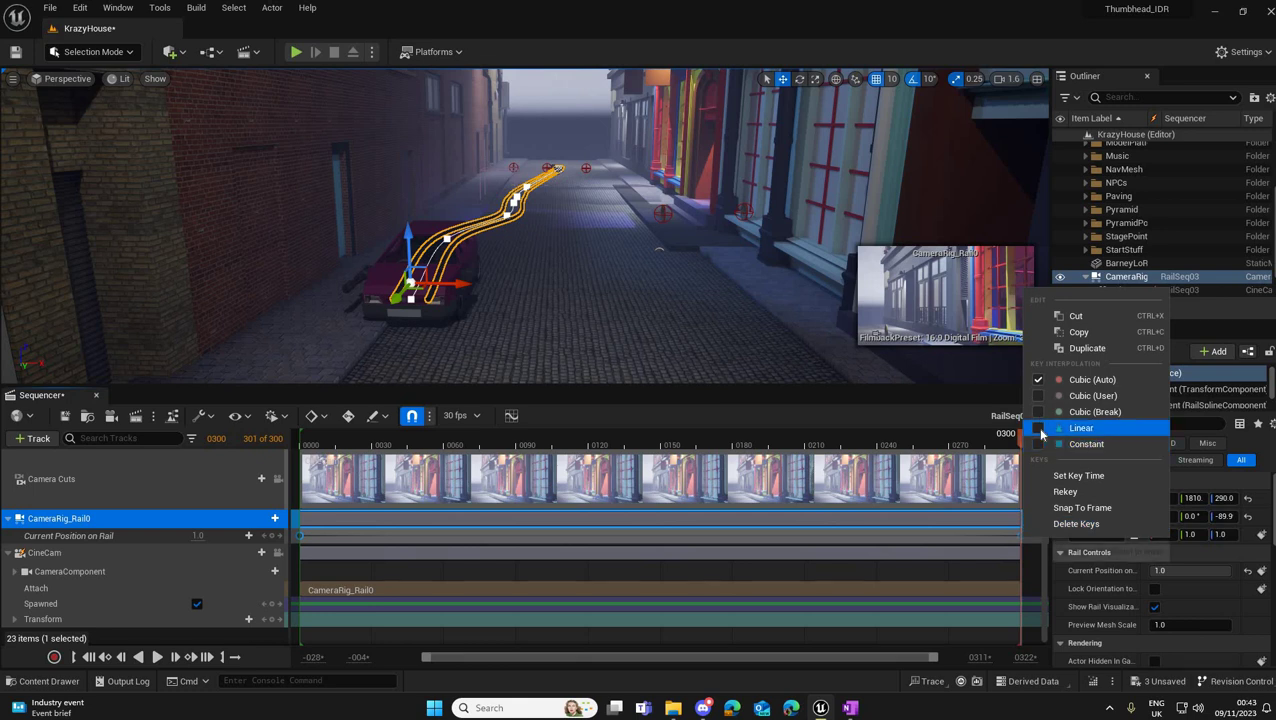
left_click(1040, 432)
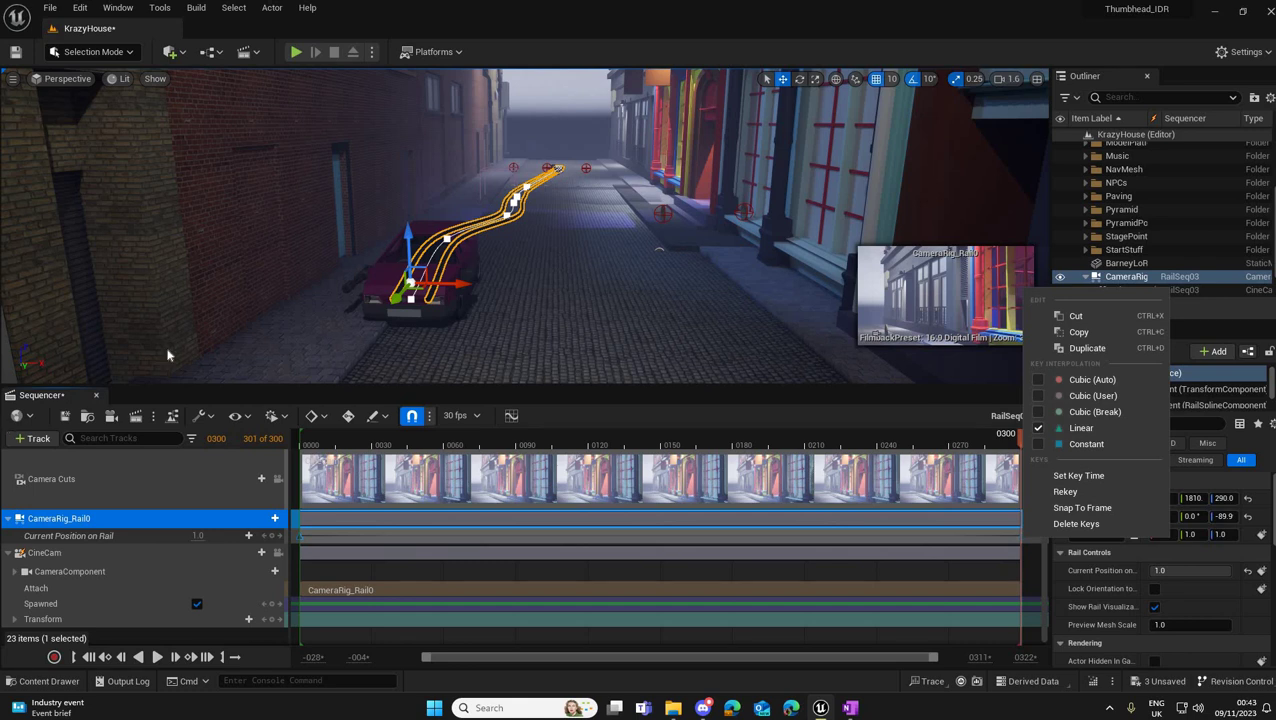
Step: Hide the camera rail's visualization and play the sequence from frame 0 through the camera cuts view, returning to the start
left_click(278, 480)
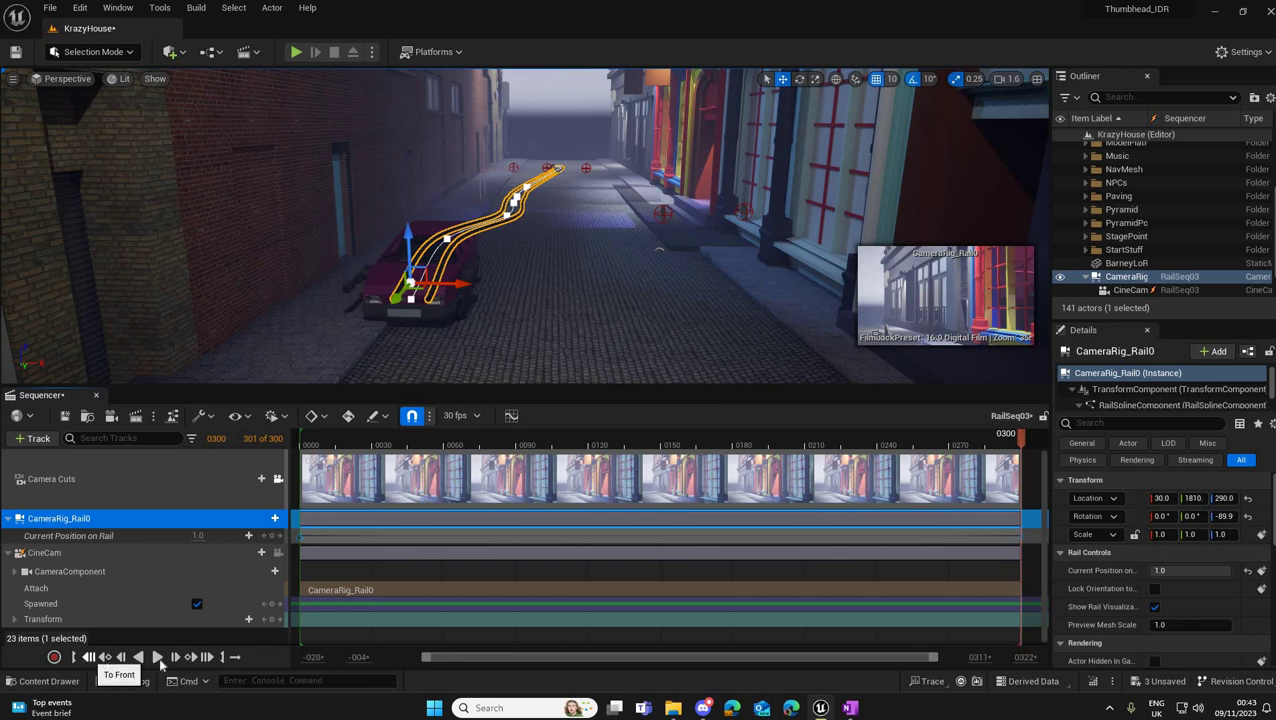
left_click(89, 658)
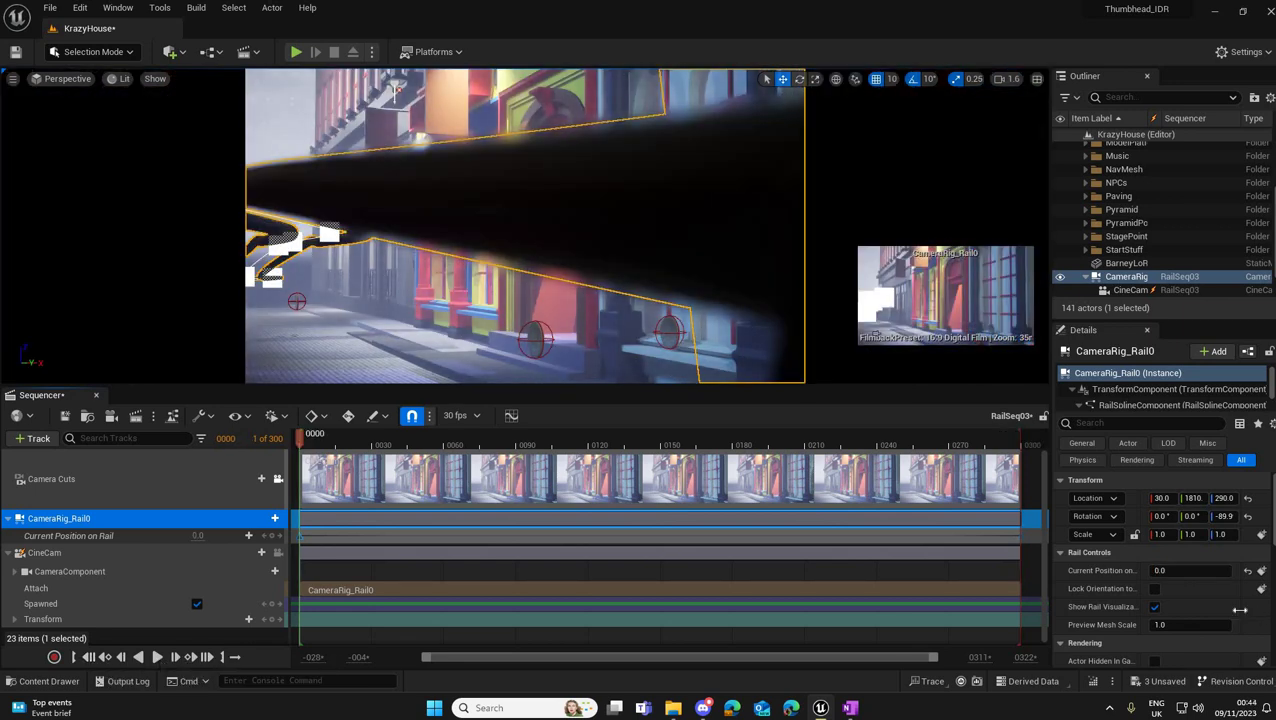
left_click(1155, 607)
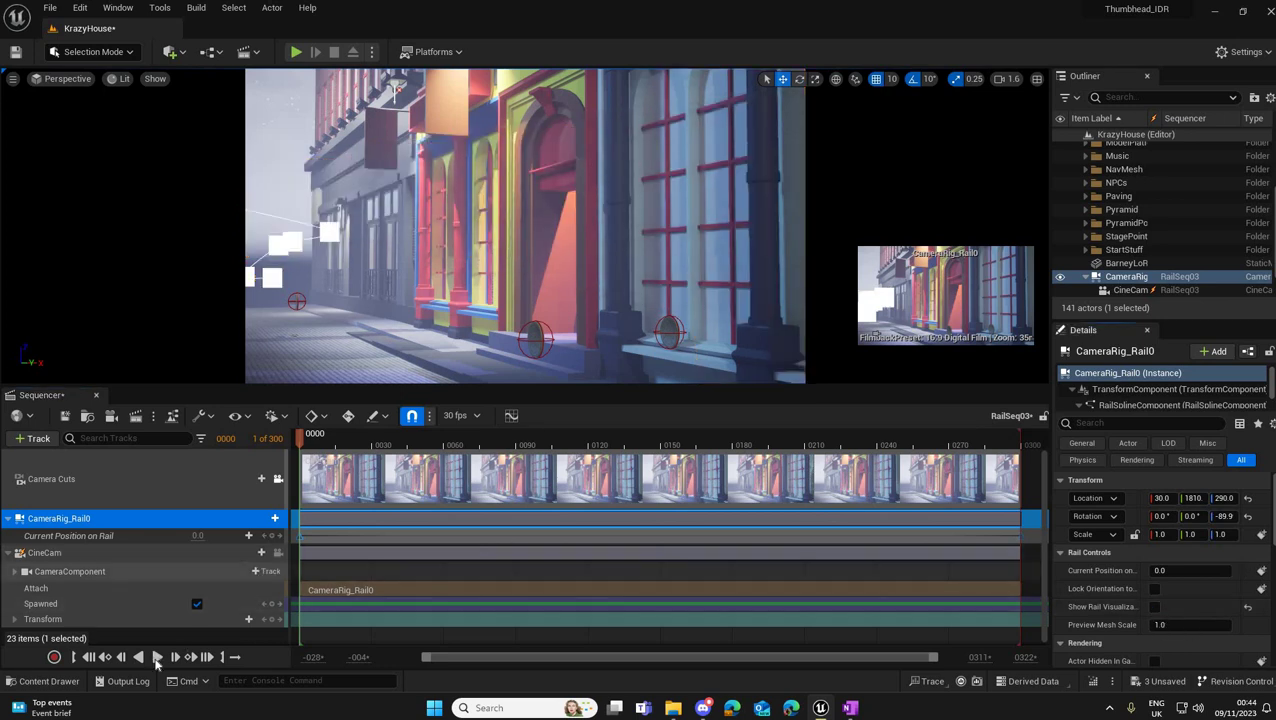
left_click(157, 658)
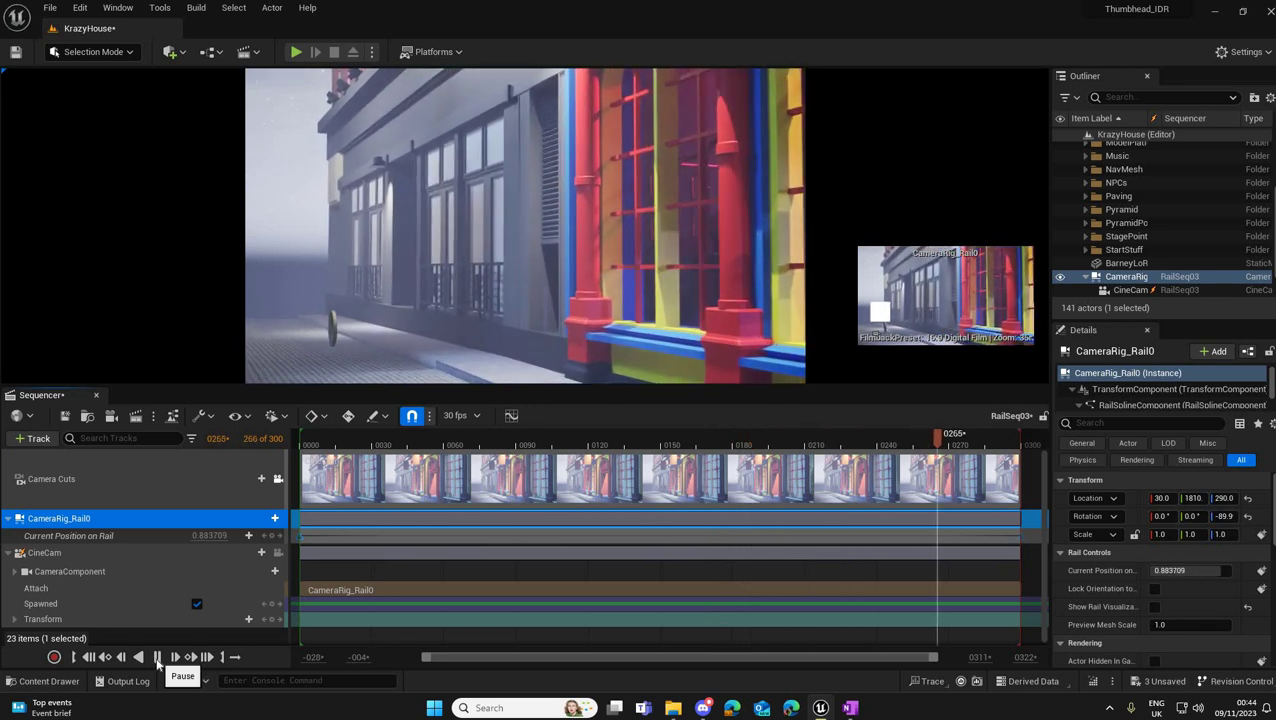
left_click(88, 658)
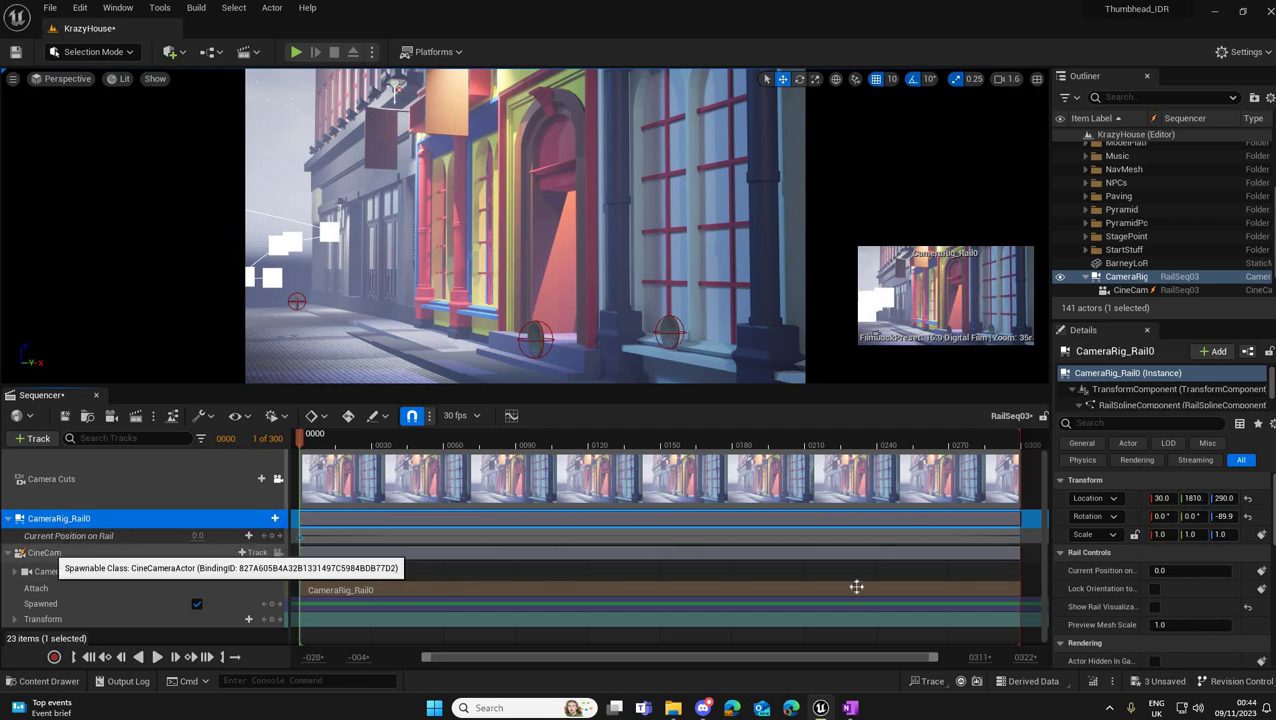
Step: Enable look-at tracking on the CineCam and save the sequence
left_click(50, 555)
scroll(1173, 608, "down", 1)
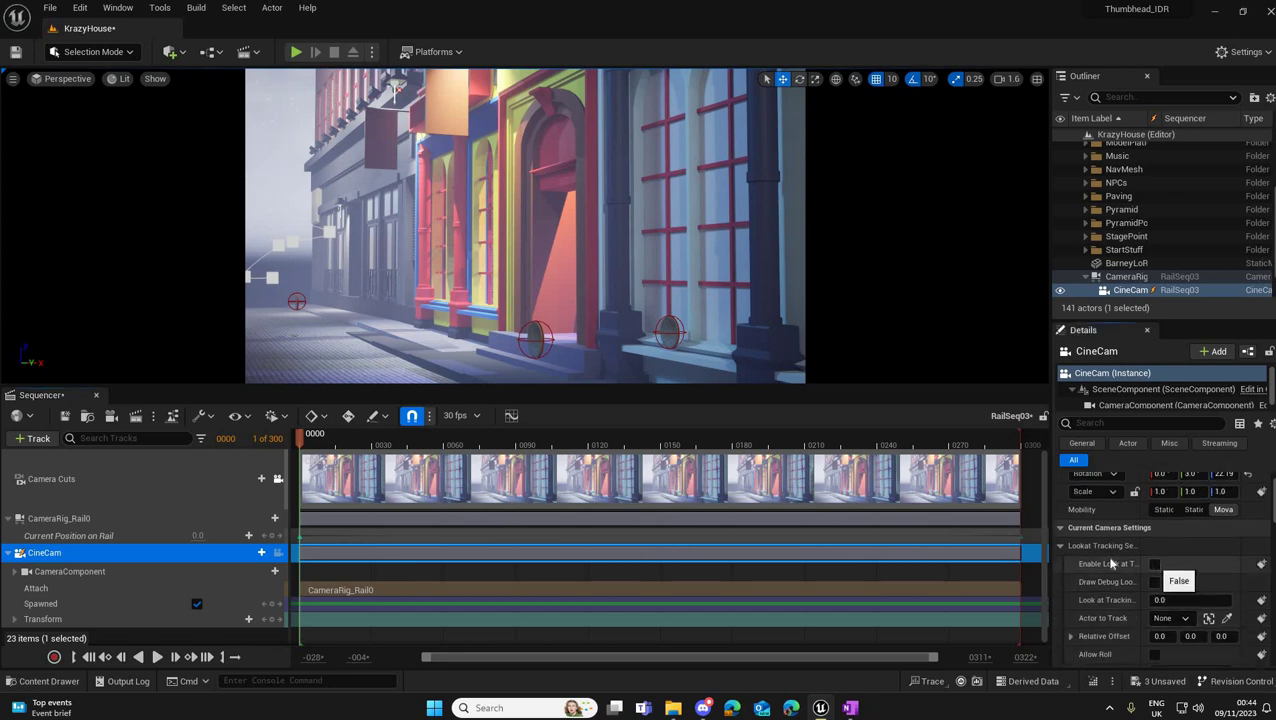
left_click(1155, 566)
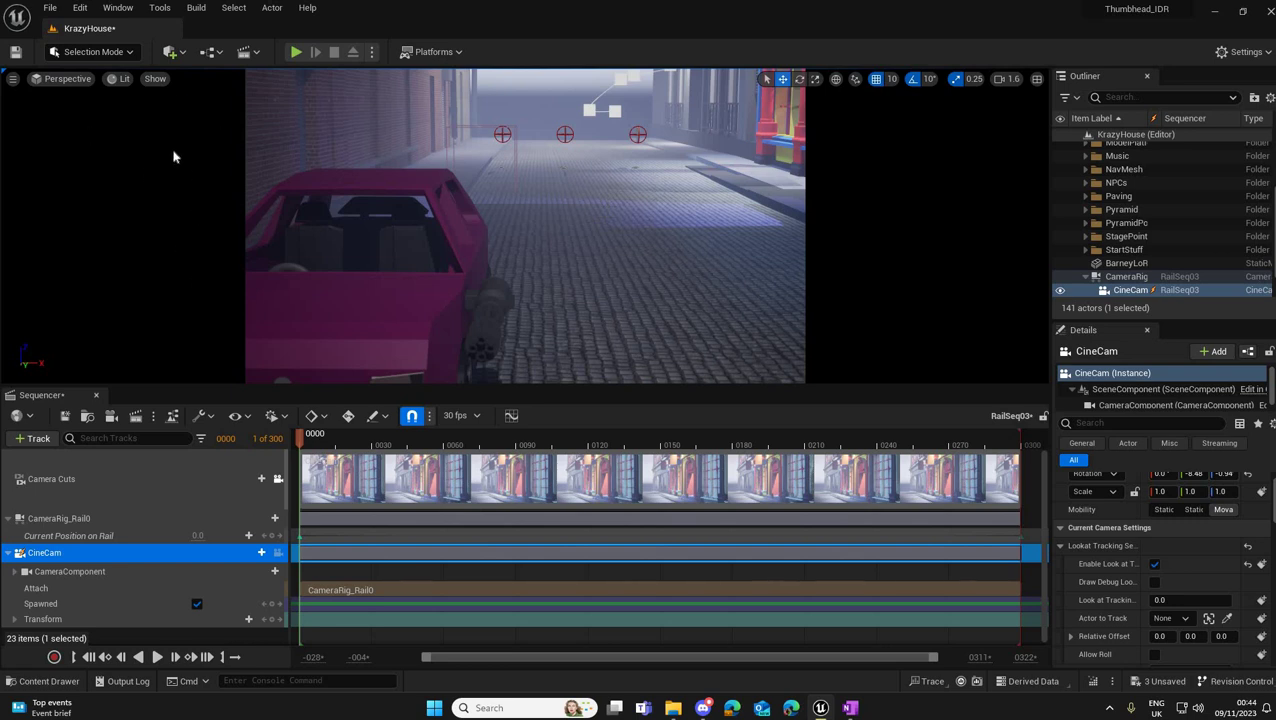
left_click(65, 416)
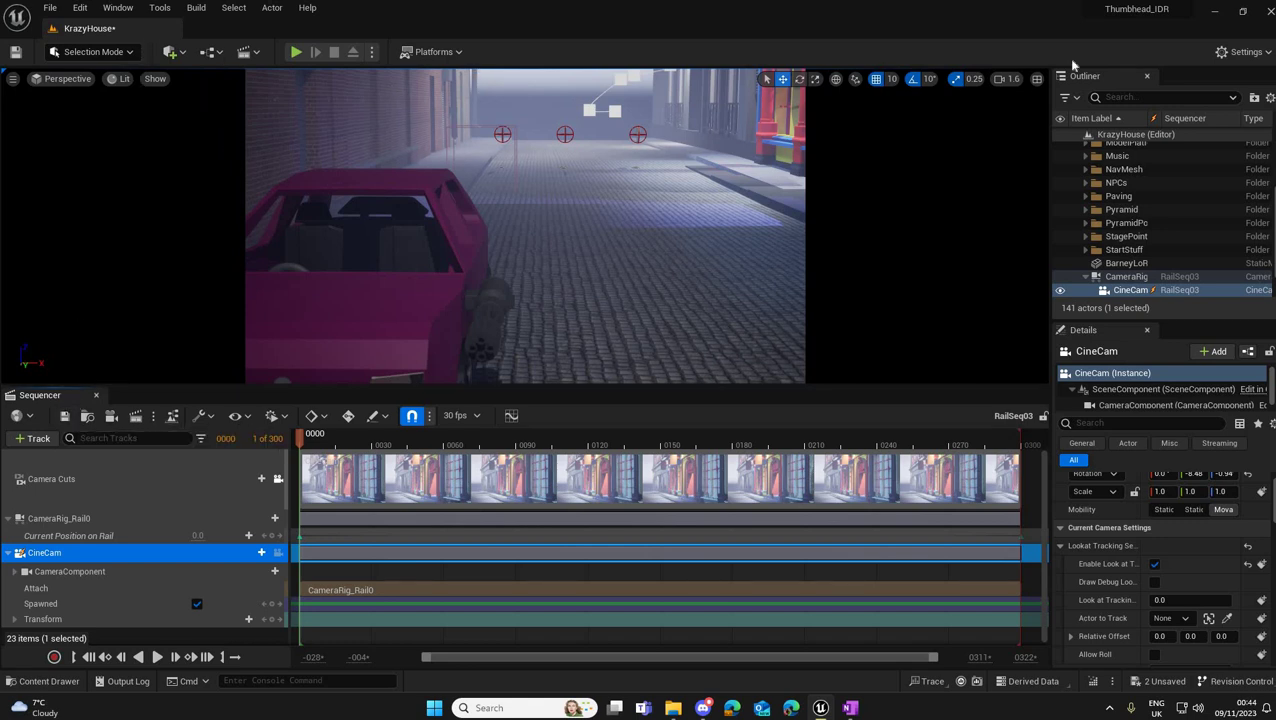
Step: Close the sequence, turn the free view towards the colourful house front, and reopen RailSeq03
left_click(1130, 277)
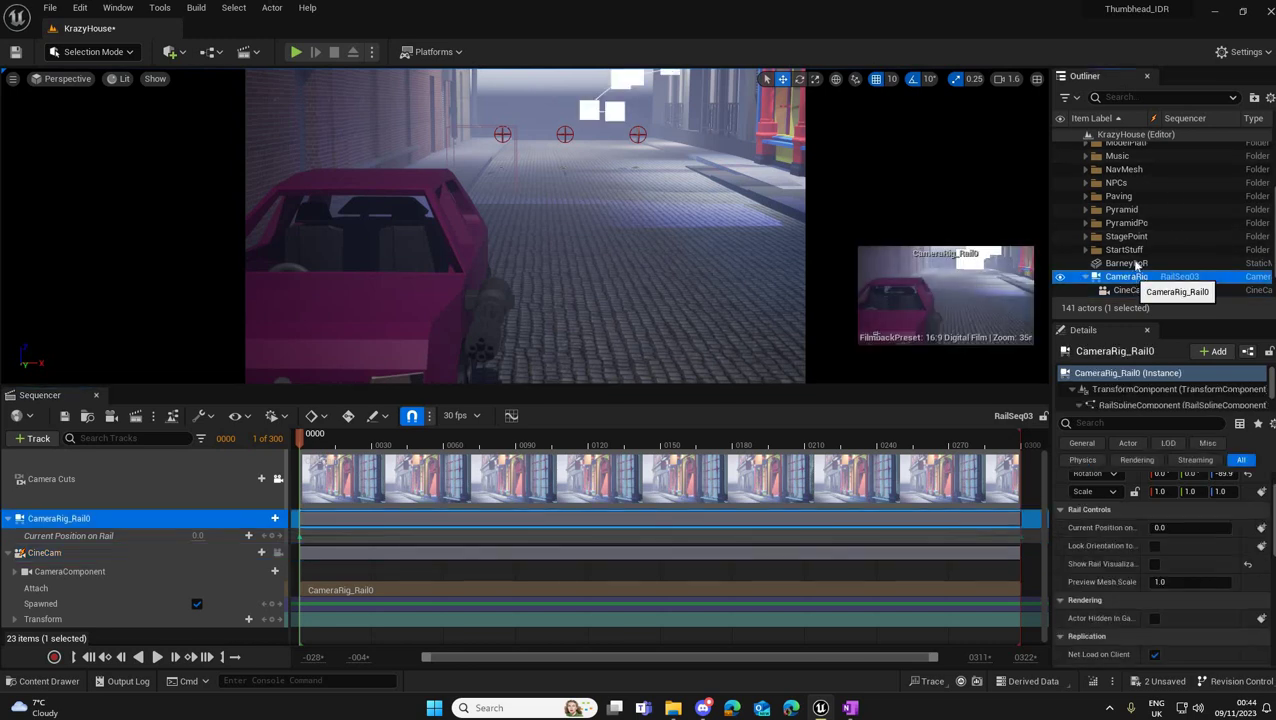
left_click(1128, 263)
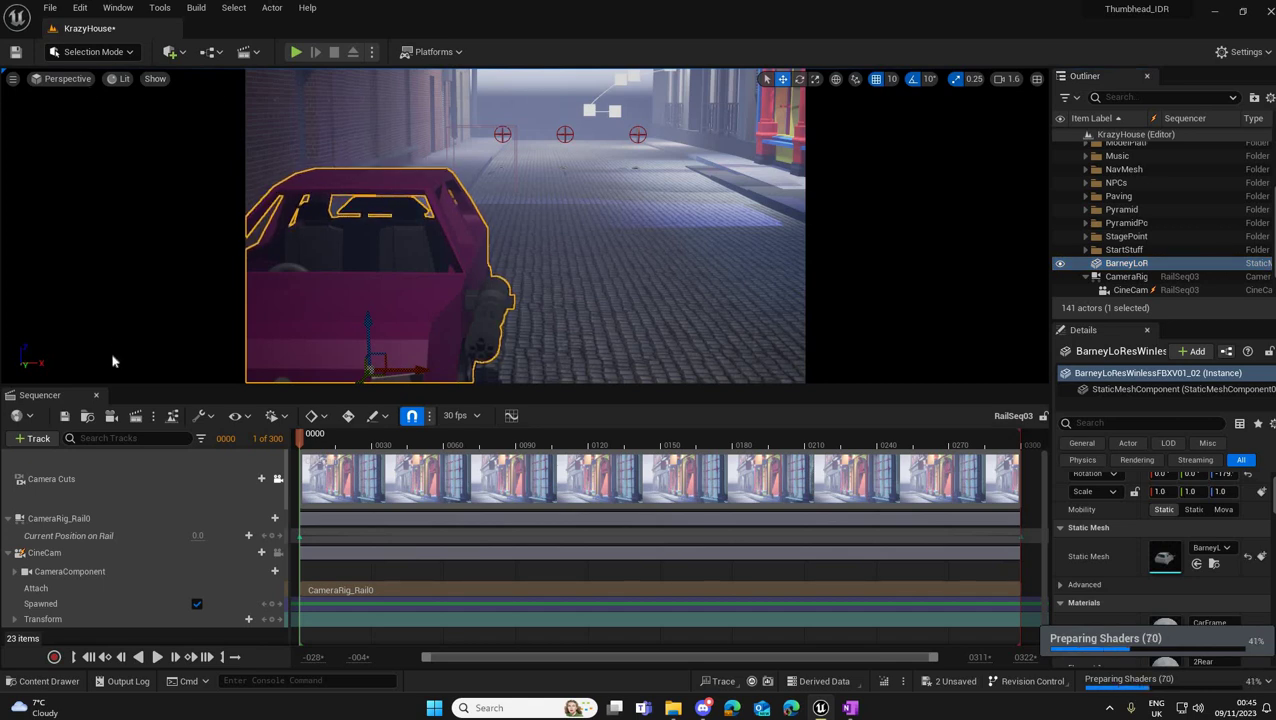
left_click(96, 395)
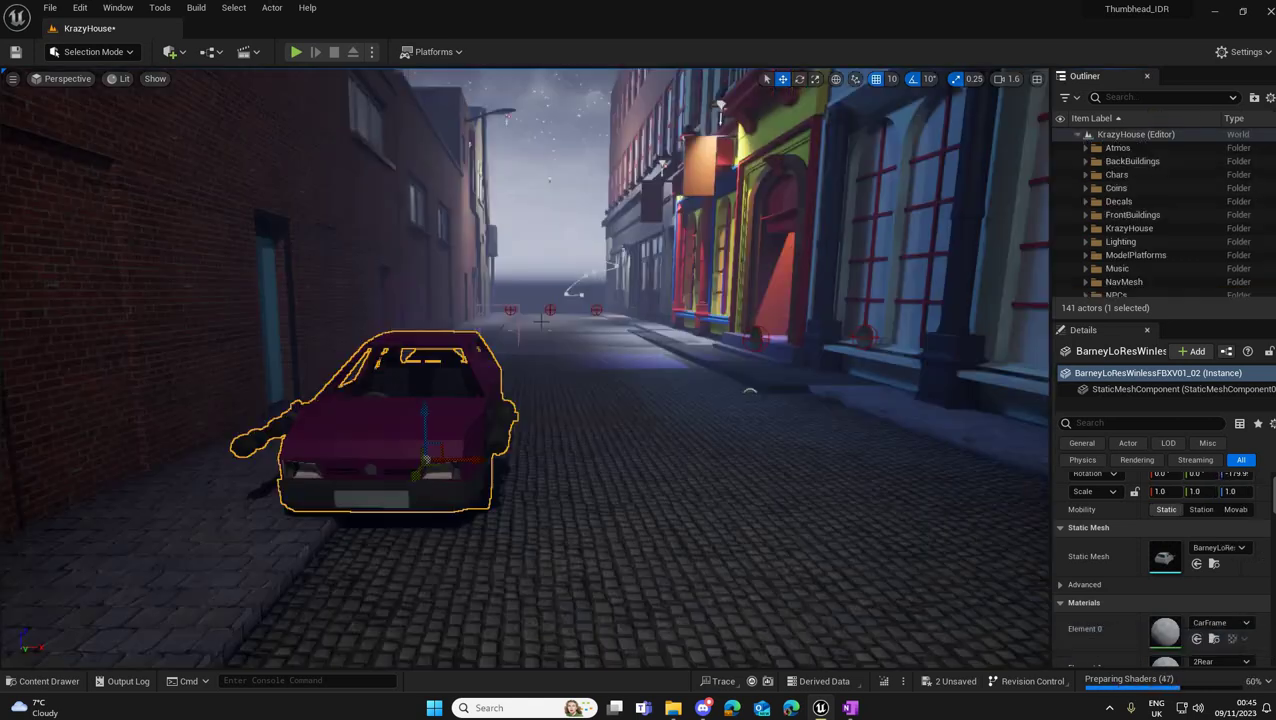
right_click_drag(541, 321, 715, 265)
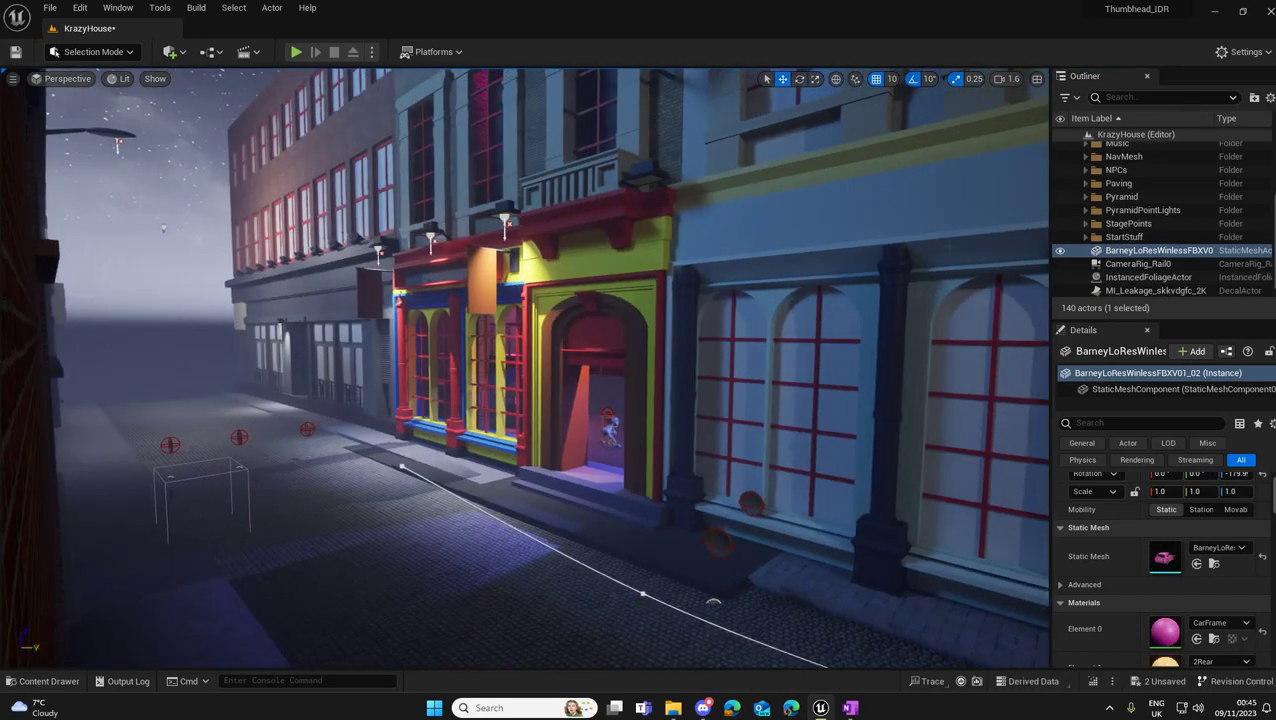
left_click(1135, 265)
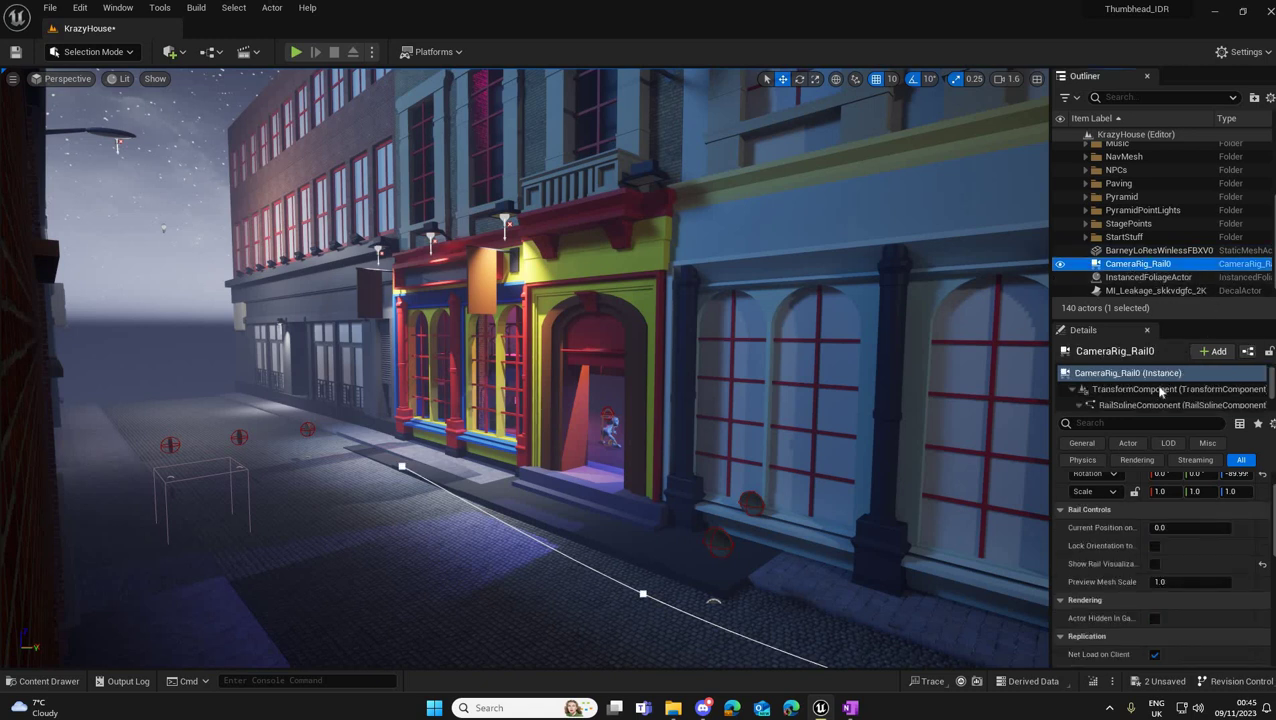
scroll(1160, 391, "down", 1)
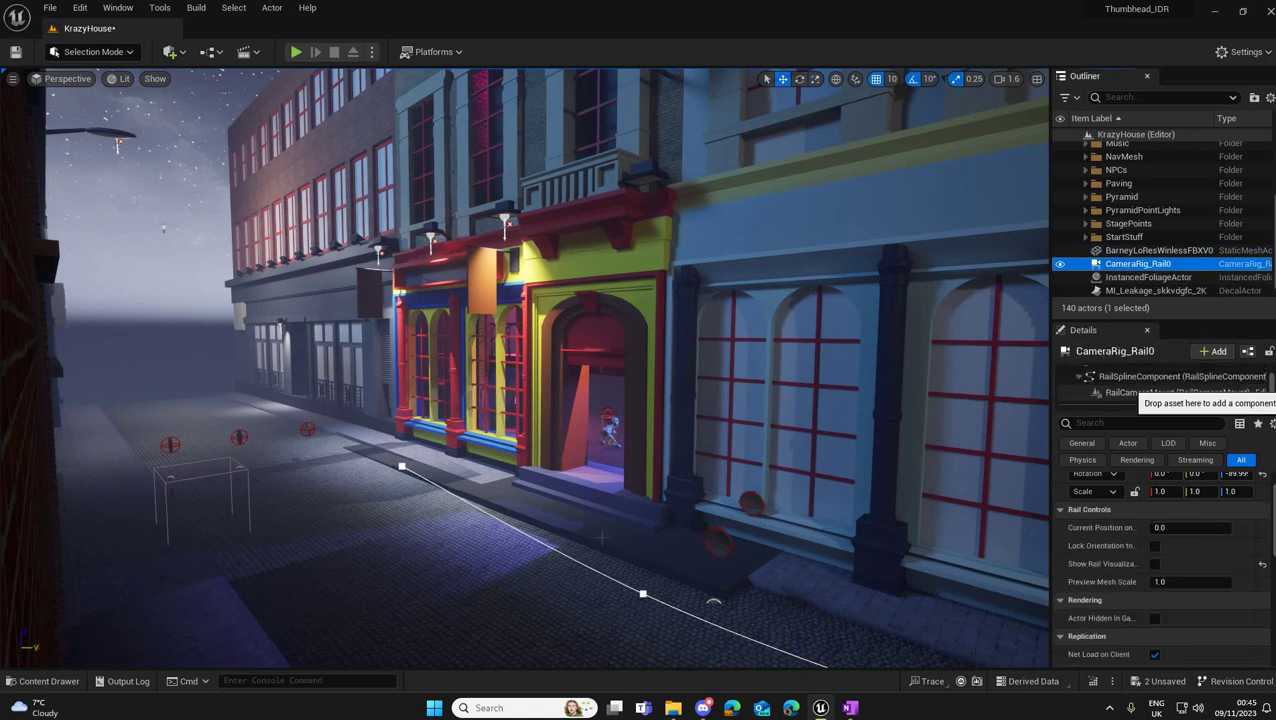
left_click(42, 681)
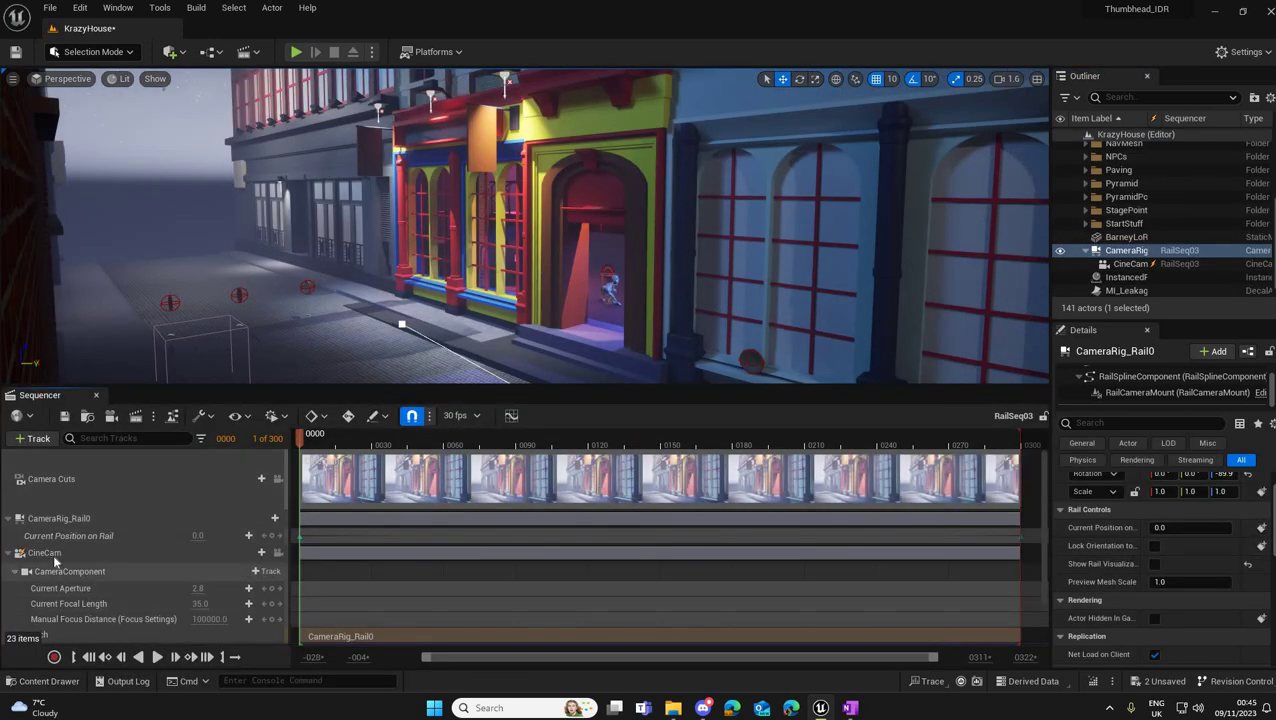
Step: Set the CineCam's Actor to Track to BP_KrazyHouseGroundFloor, play the sequence and return it to frame 0
left_click(54, 557)
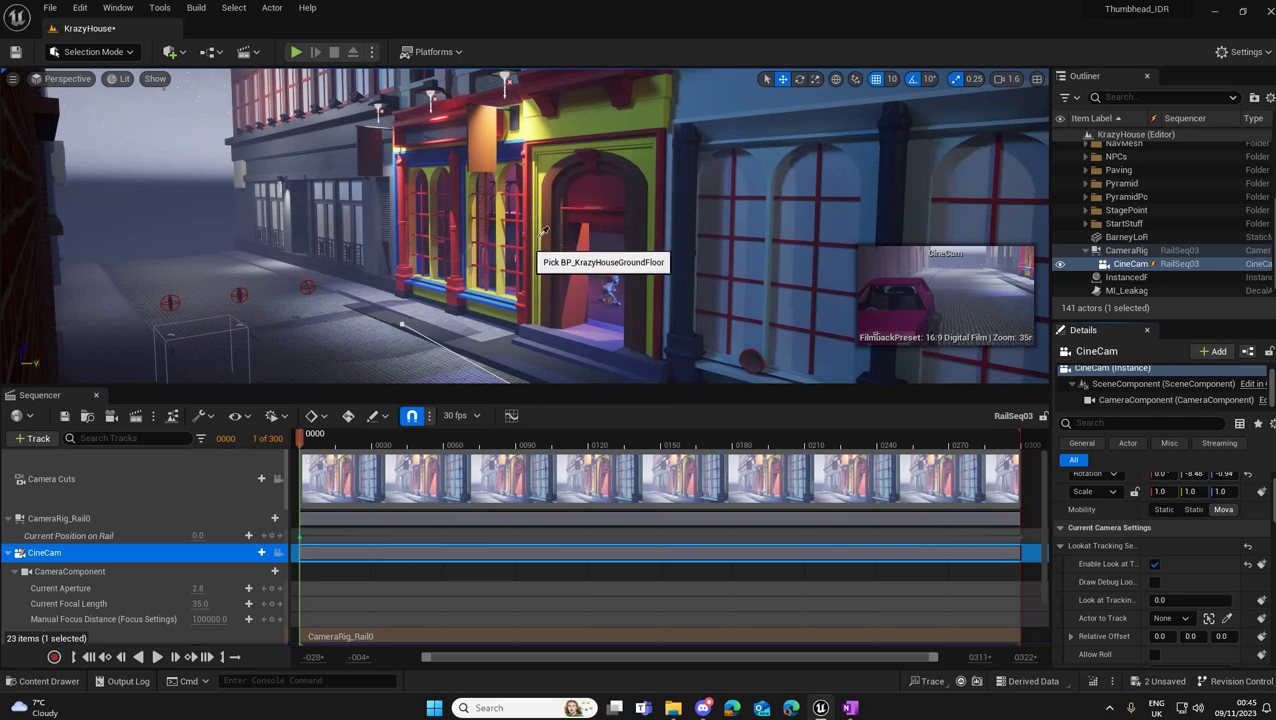
left_click(567, 186)
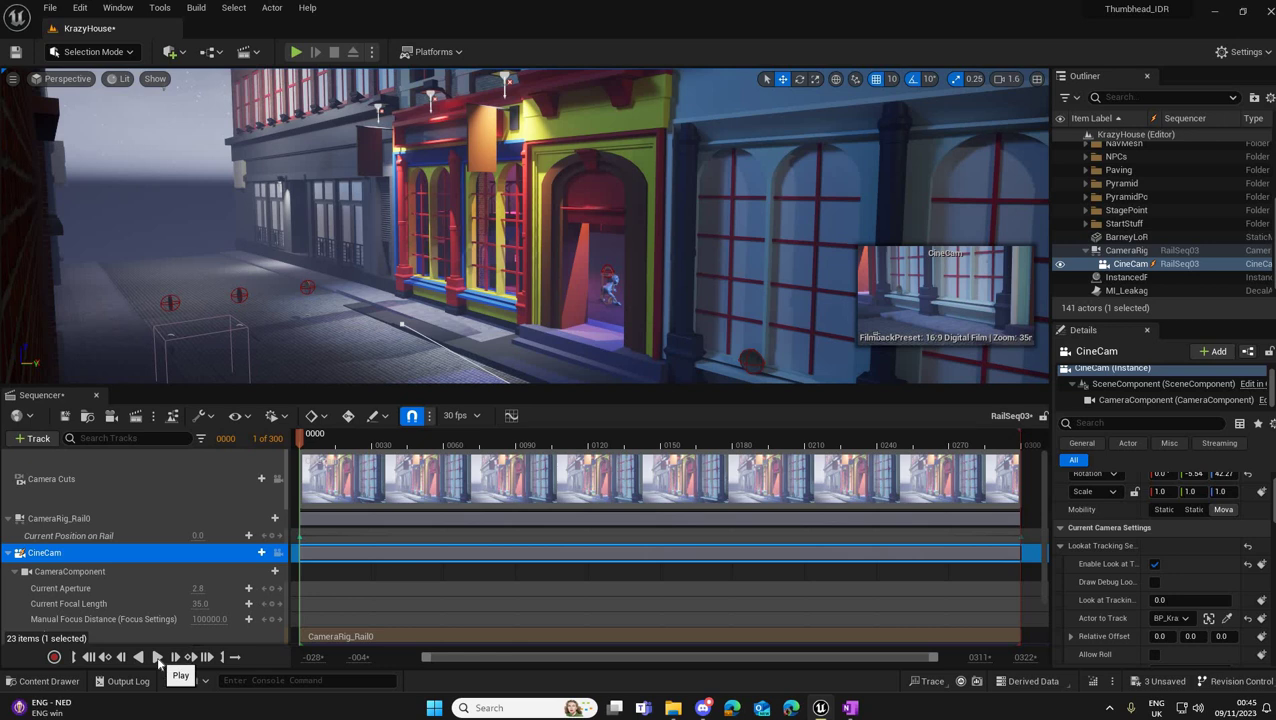
left_click(157, 659)
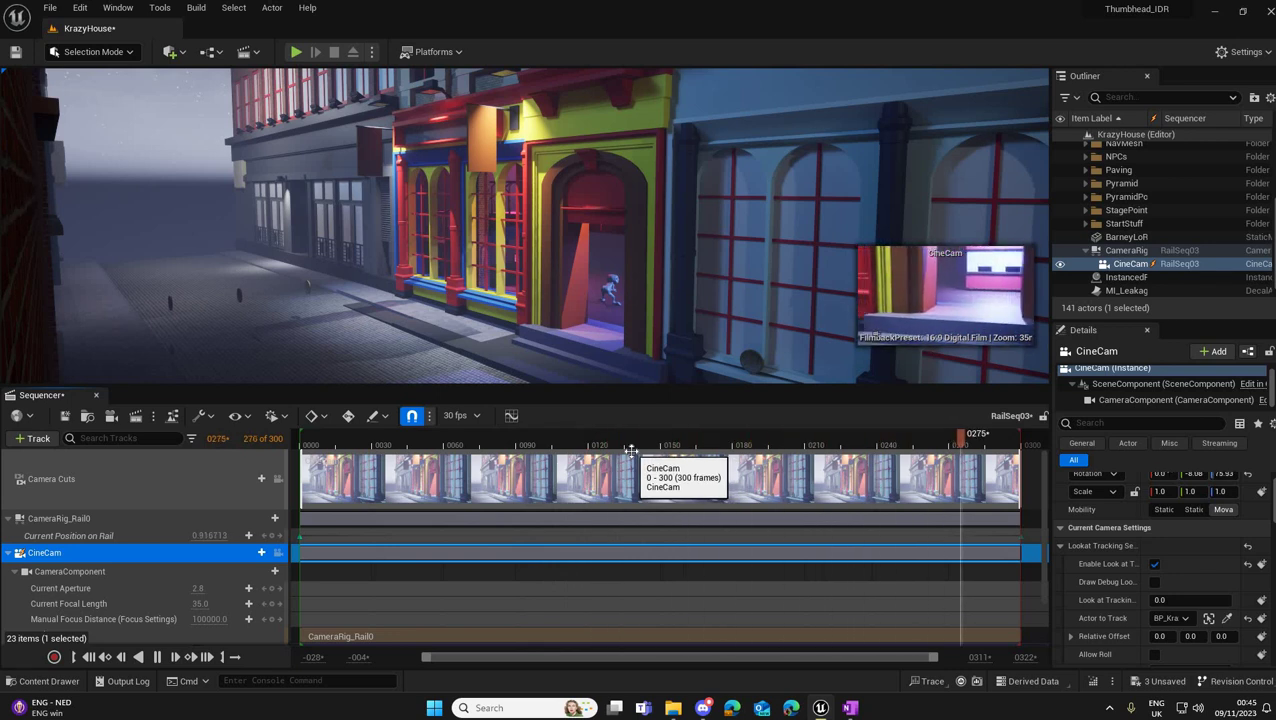
left_click(88, 656)
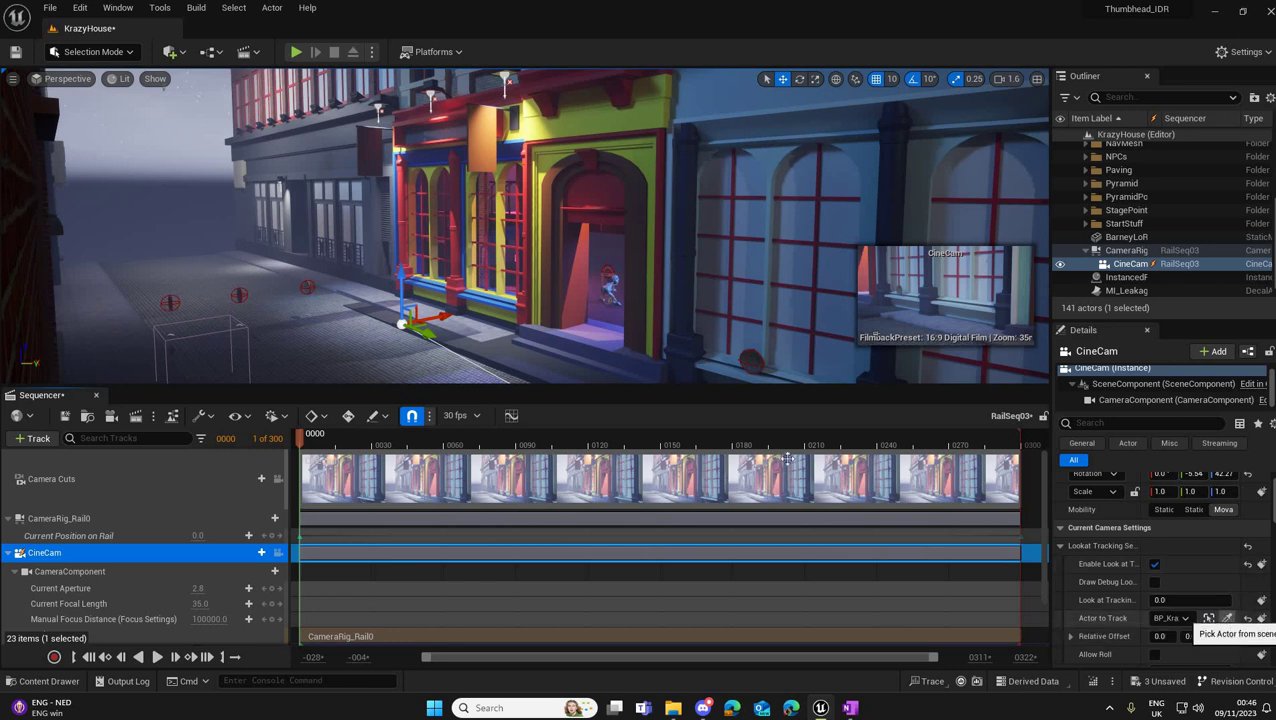
Step: Set the CineCam's Actor to Track to the car BarneyLoResWinlessFBXV01_02 and play the sequence through the camera cuts view
right_click_drag(525, 225, 560, 345)
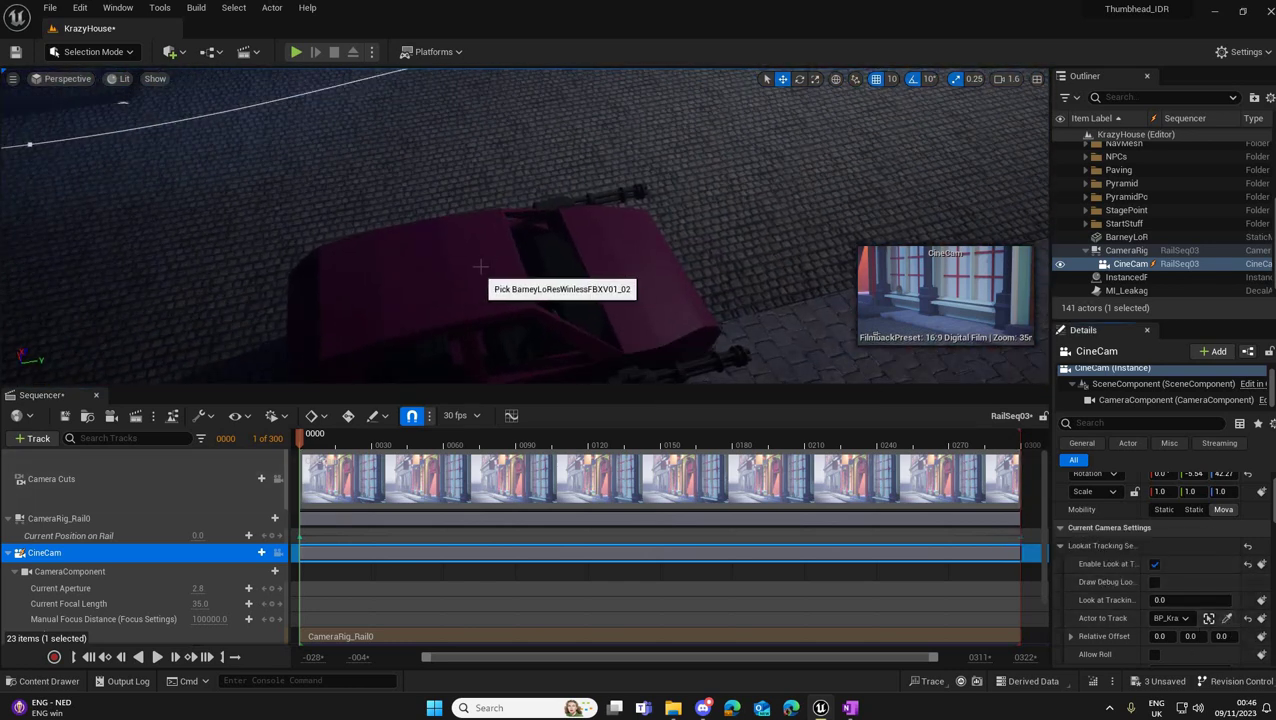
left_click(566, 302)
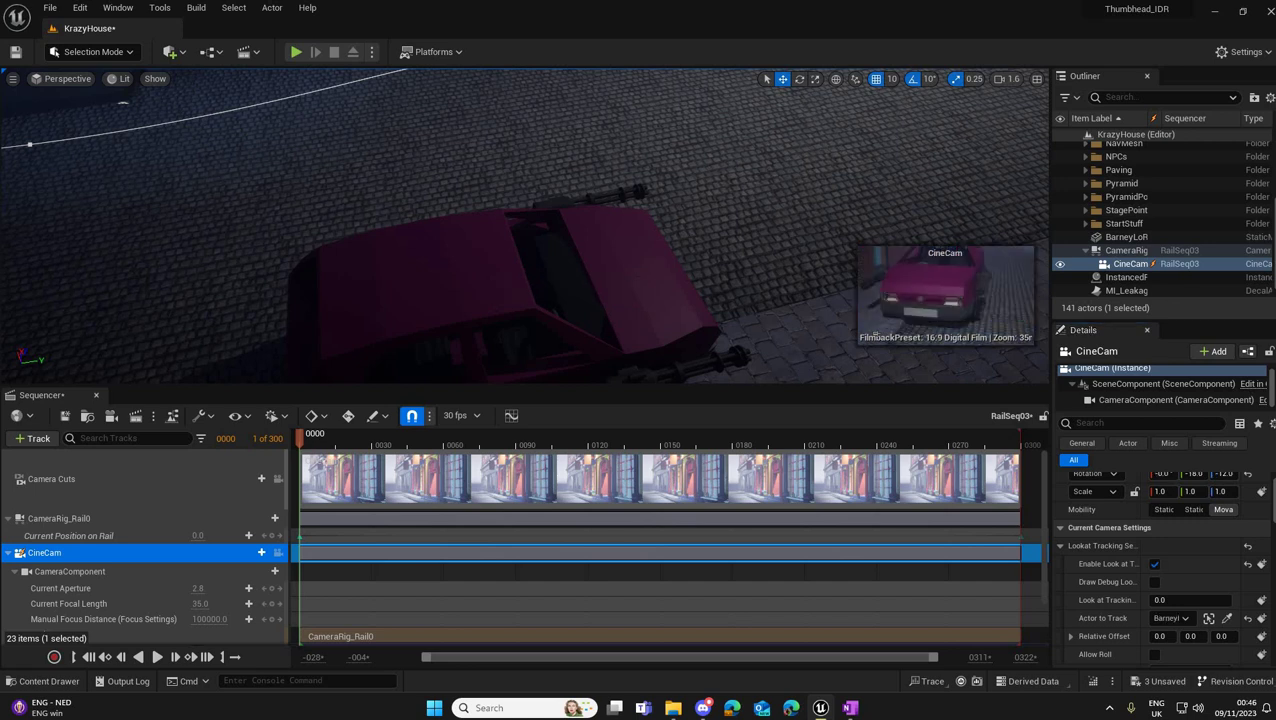
right_click_drag(566, 302, 402, 205)
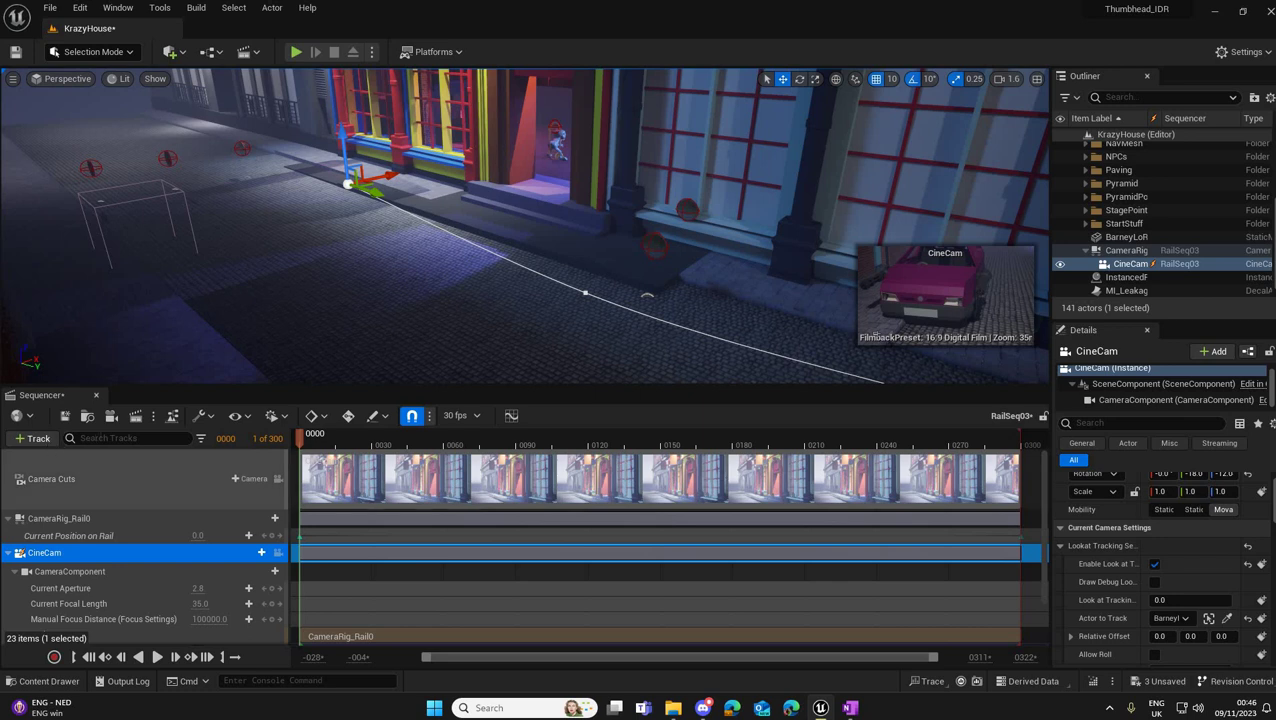
left_click(278, 479)
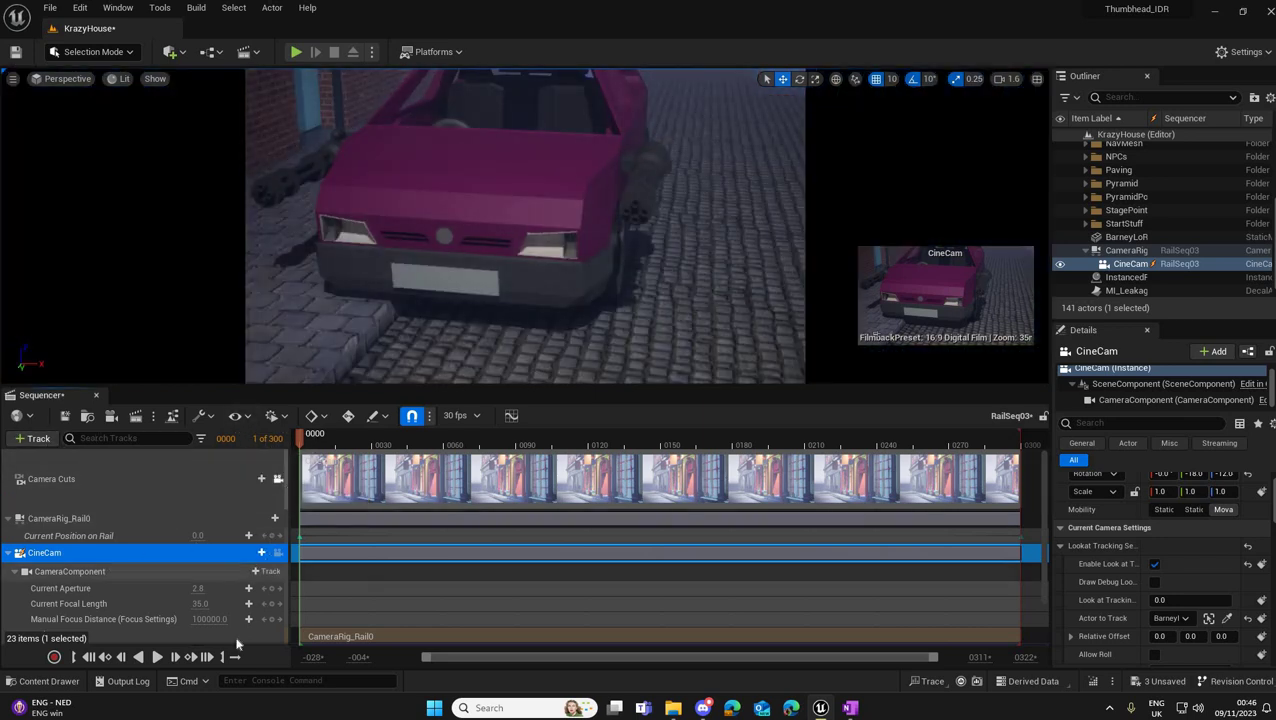
left_click(157, 657)
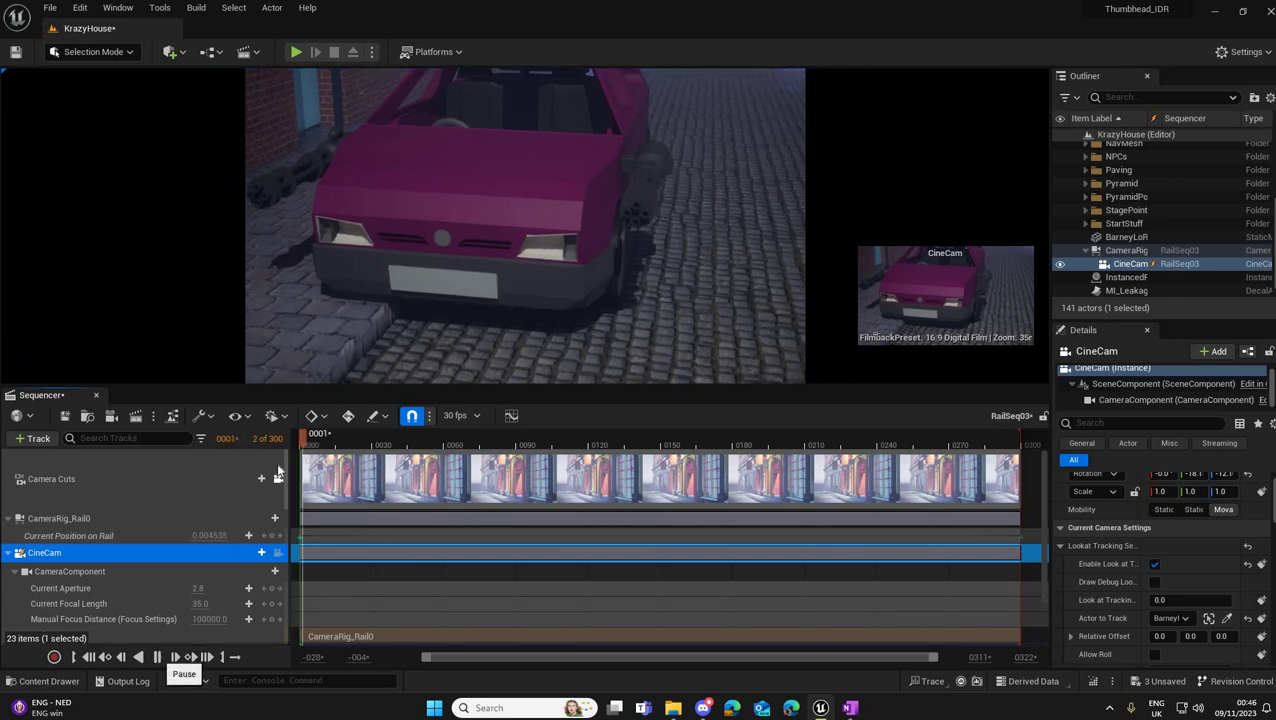